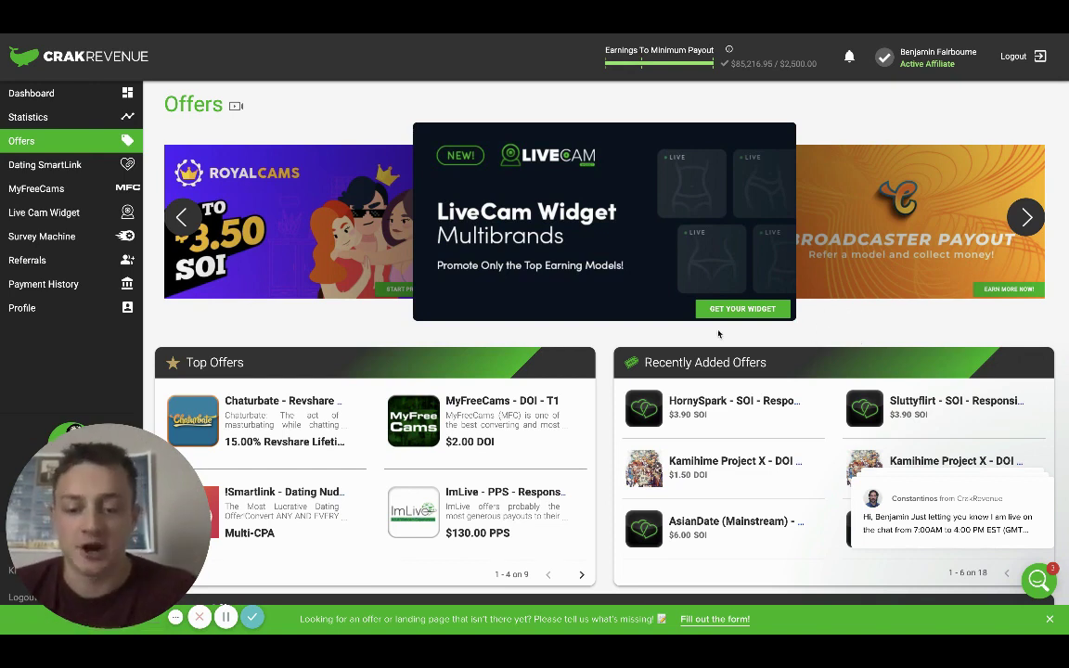
Scroll down through CrakRevenue's Browse Offers table of 683 offers.
scroll(854, 340, "down", 3)
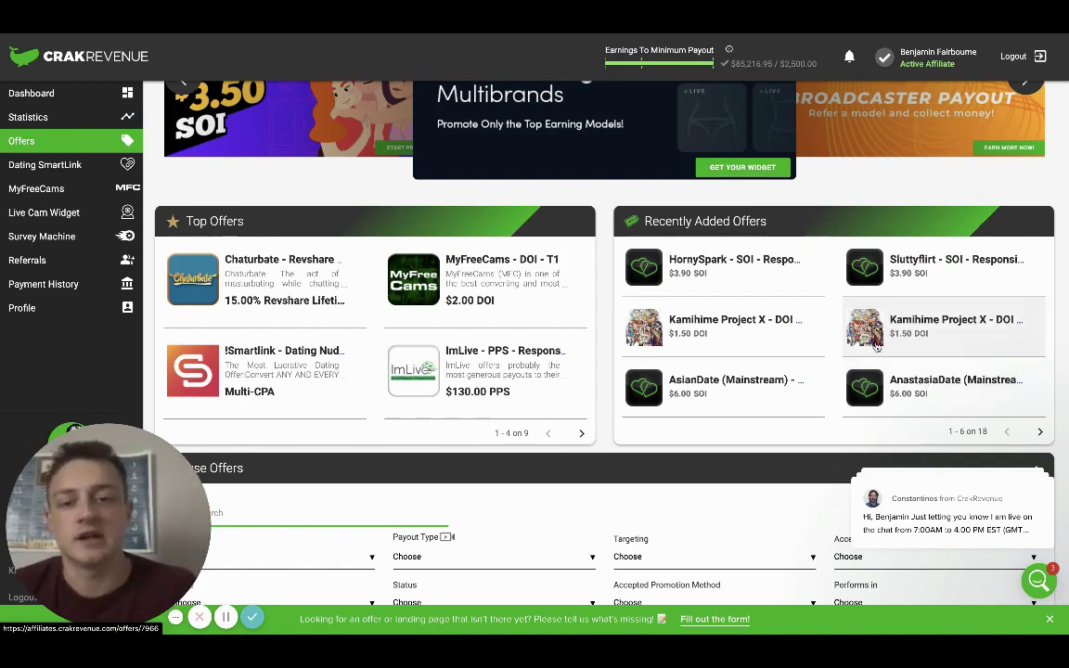
scroll(766, 387, "down", 4)
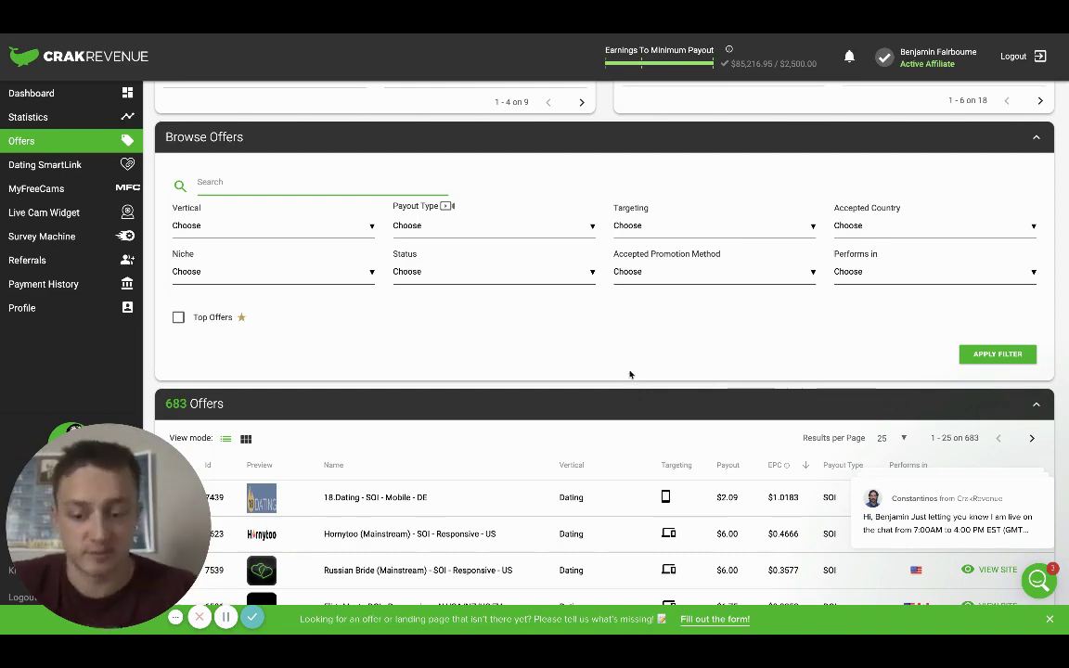
scroll(631, 372, "down", 4)
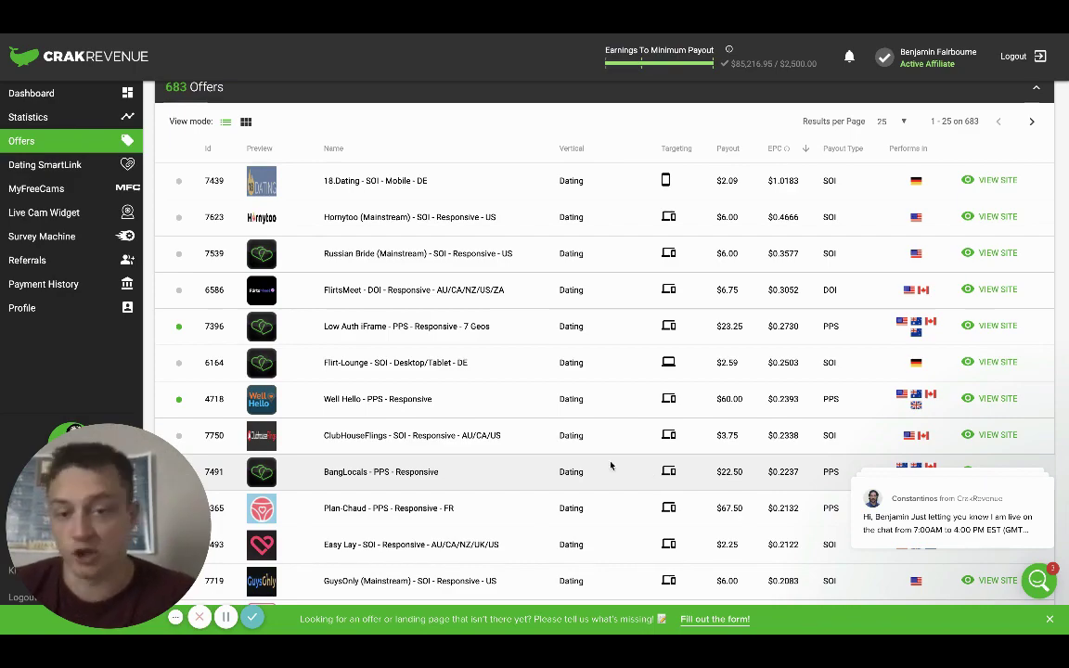
scroll(611, 466, "down", 3)
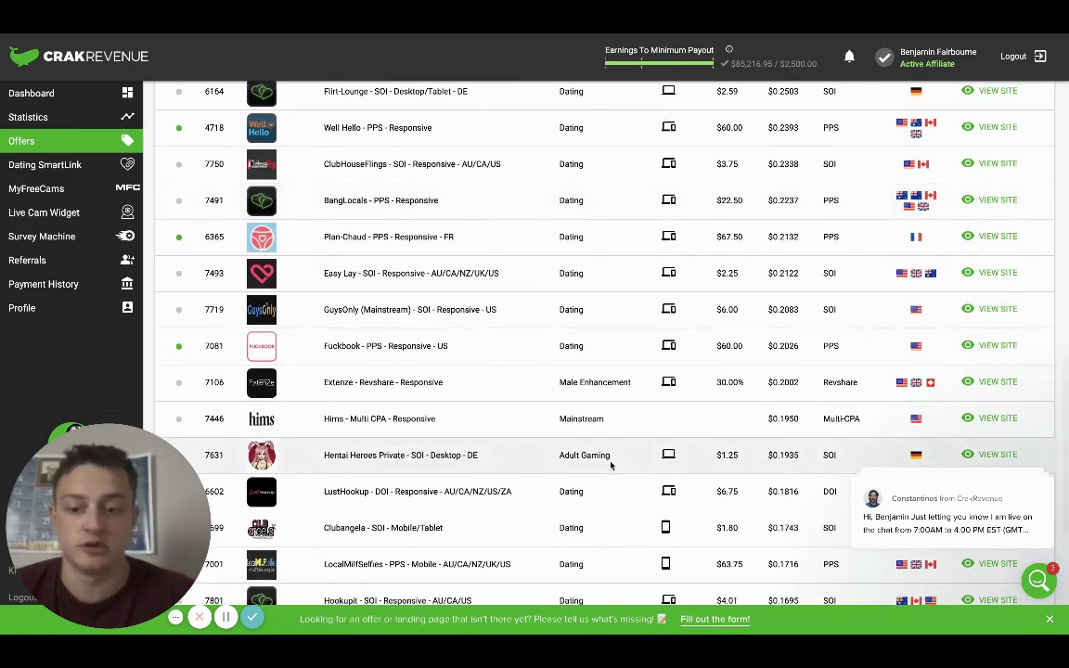
scroll(611, 466, "down", 2)
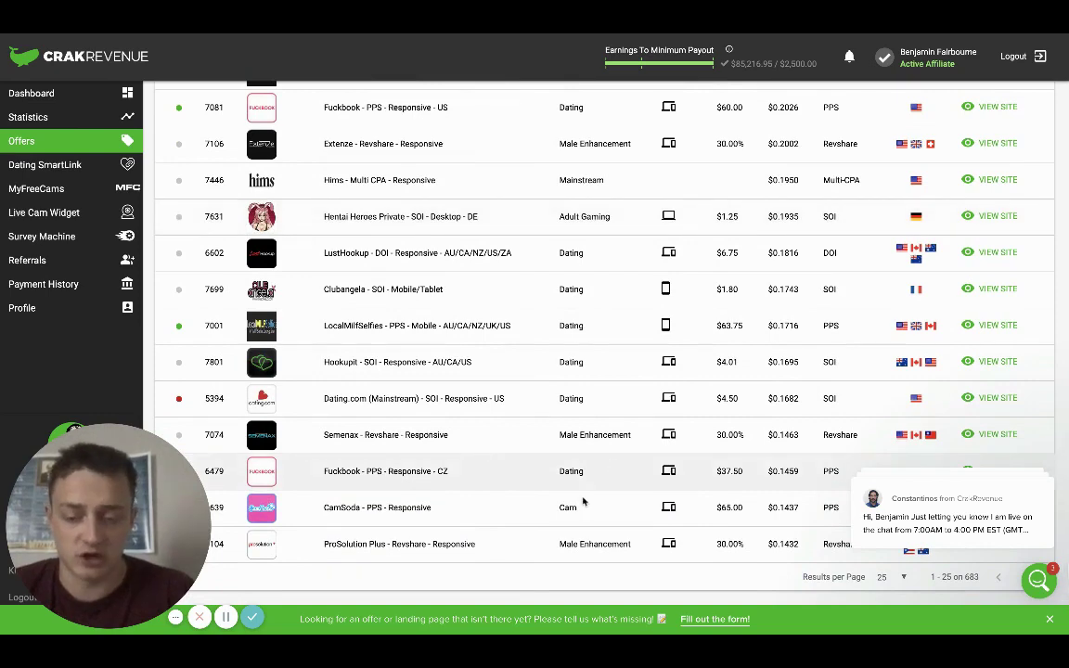
scroll(583, 502, "down", 2)
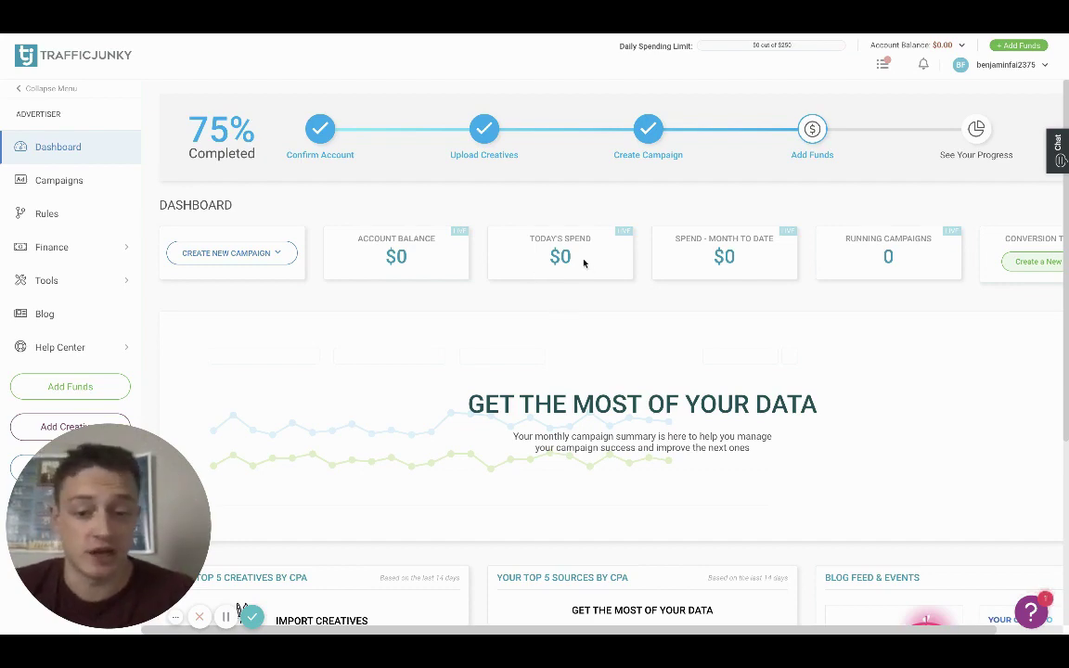
scroll(399, 292, "down", 3)
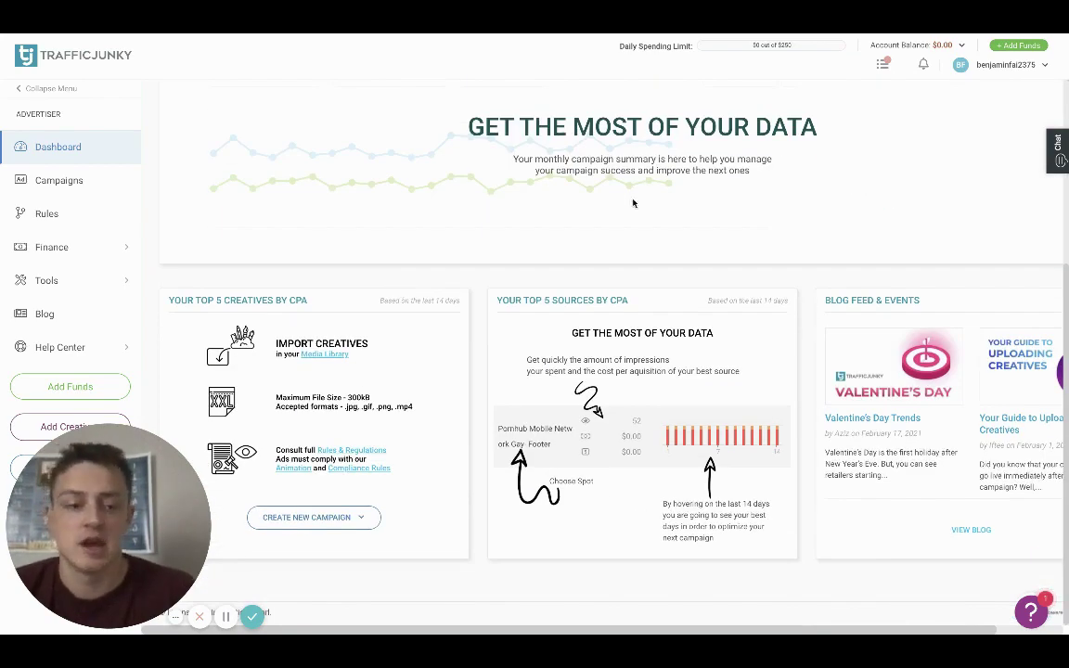
scroll(632, 202, "up", 3)
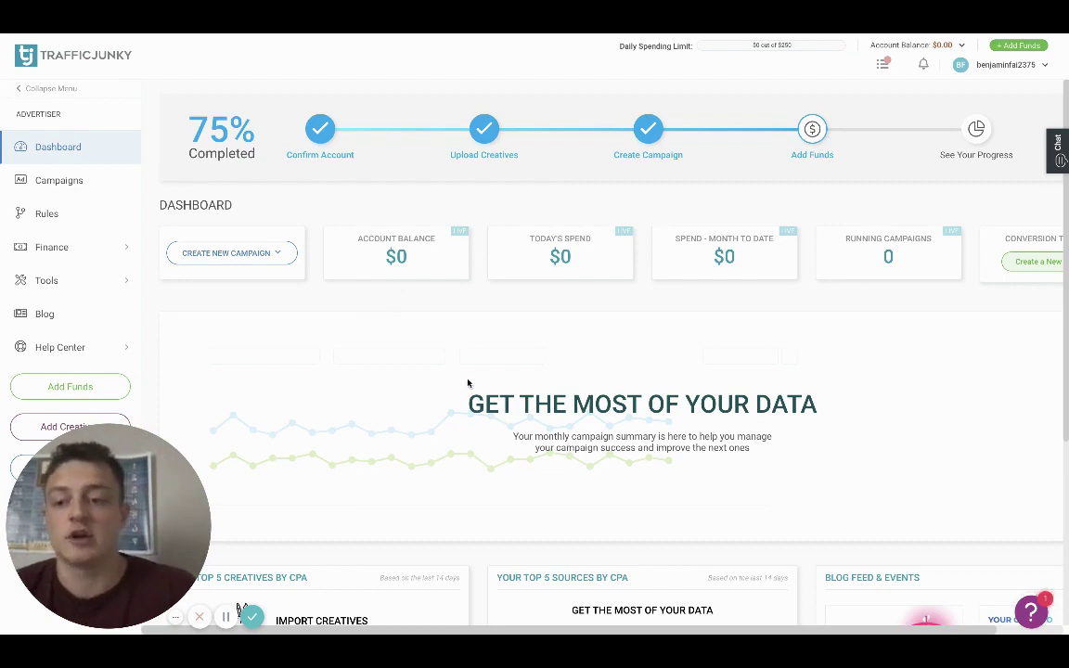
mouse_move(115, 513)
left_mouse_down()
mouse_move(644, 508)
mouse_move(980, 530)
left_mouse_up()
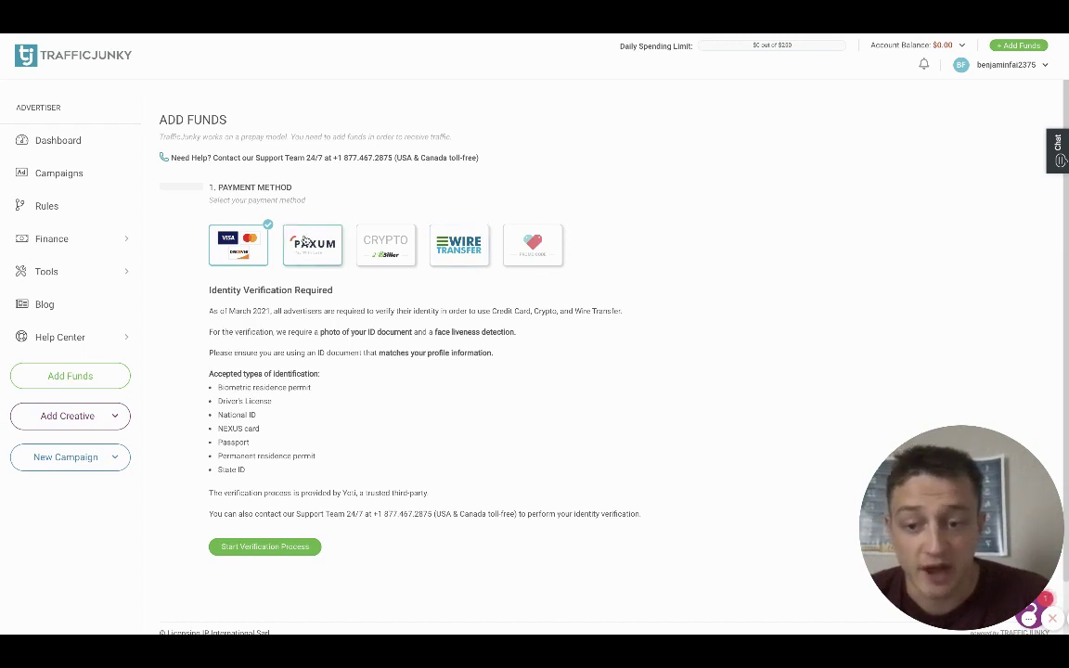
On Add Funds, try Paxum and Crypto, then settle on the Promo Code payment method.
left_click(304, 227)
left_click(397, 246)
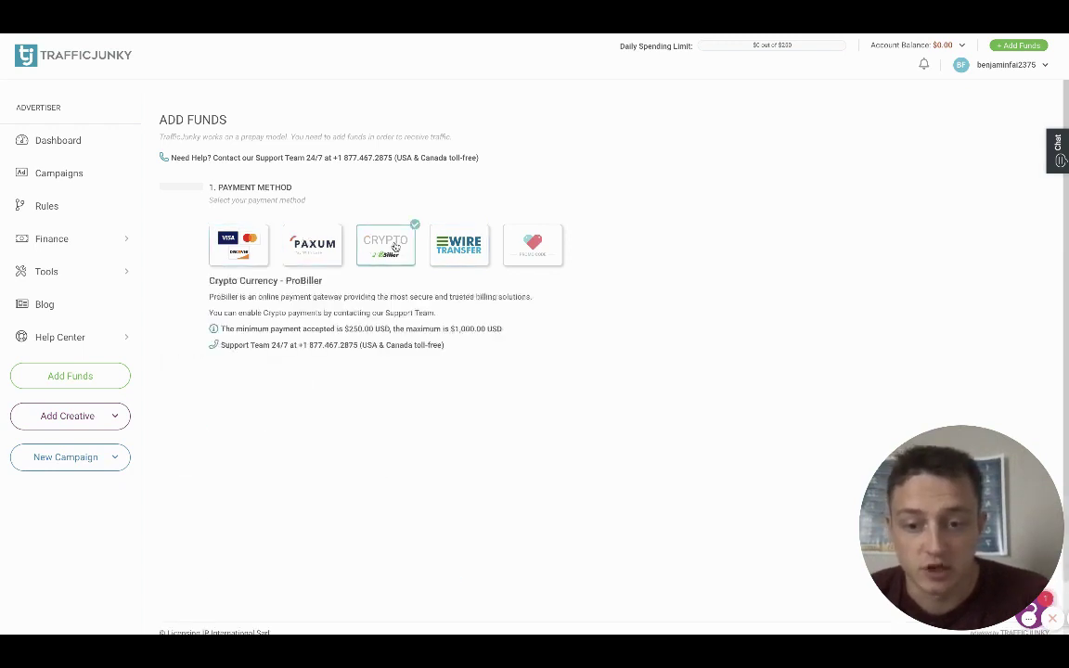
left_click(532, 243)
left_click(324, 249)
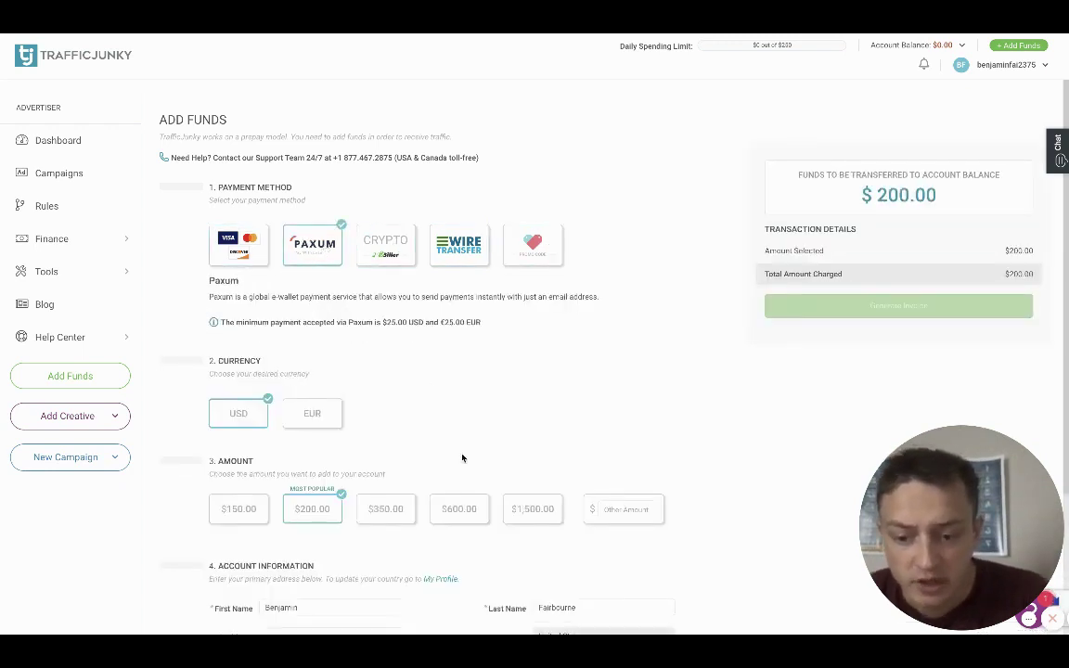
scroll(462, 456, "down", 3)
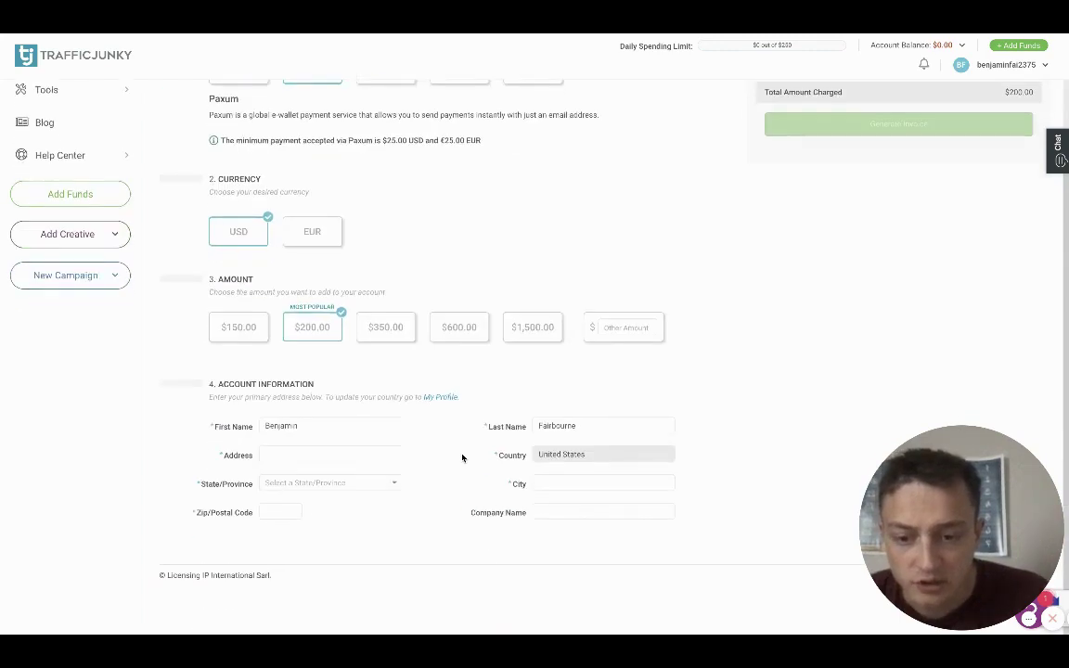
scroll(461, 457, "up", 3)
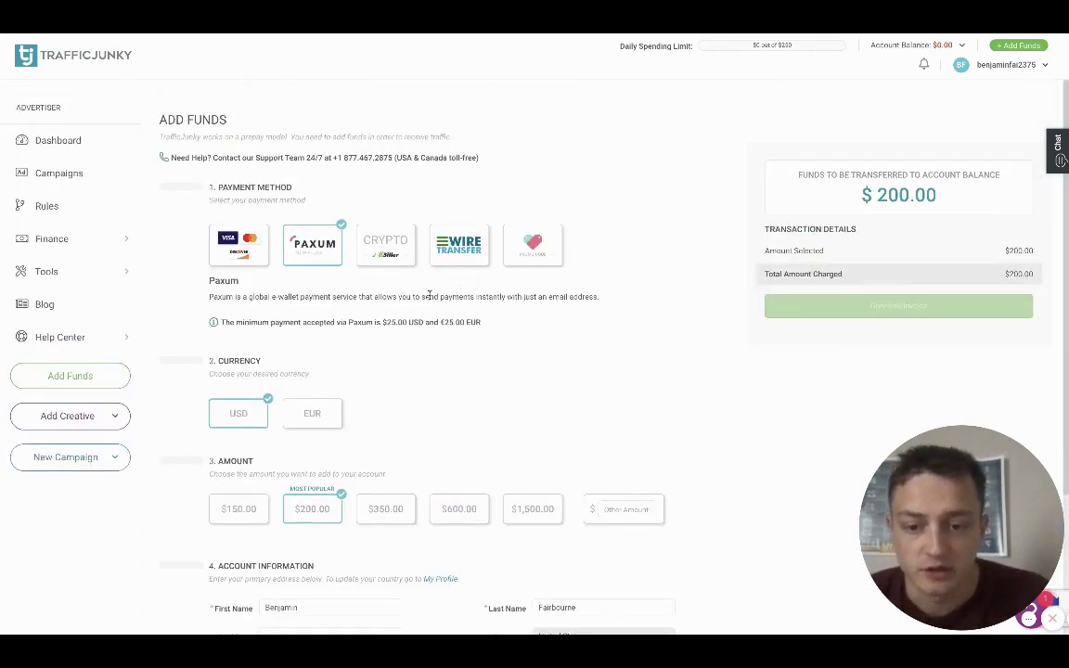
left_click(383, 265)
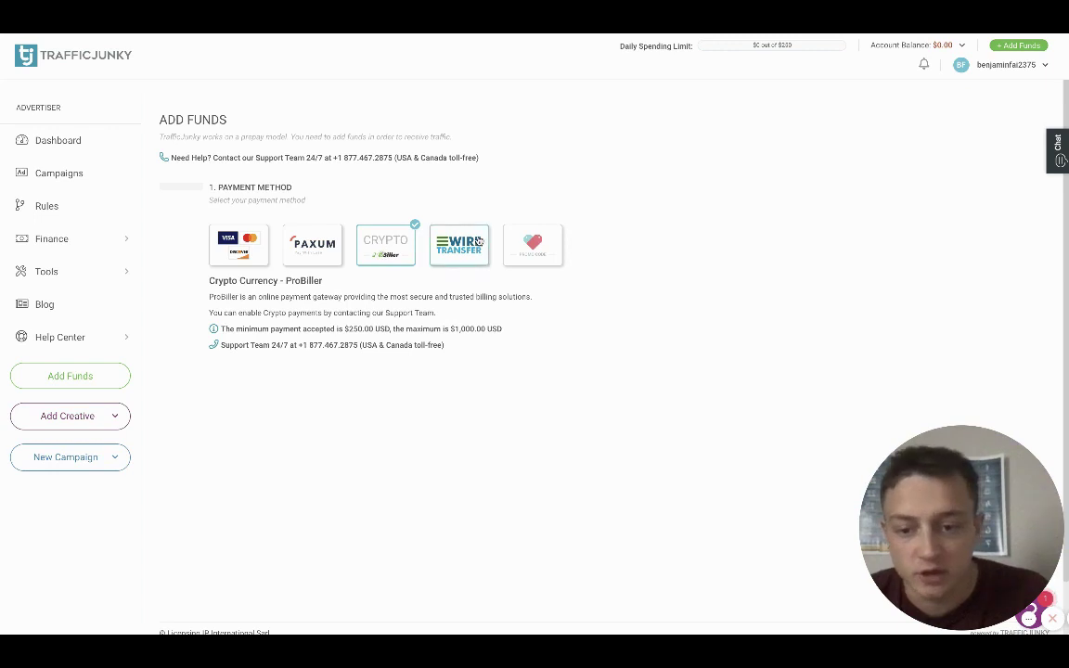
left_click(528, 243)
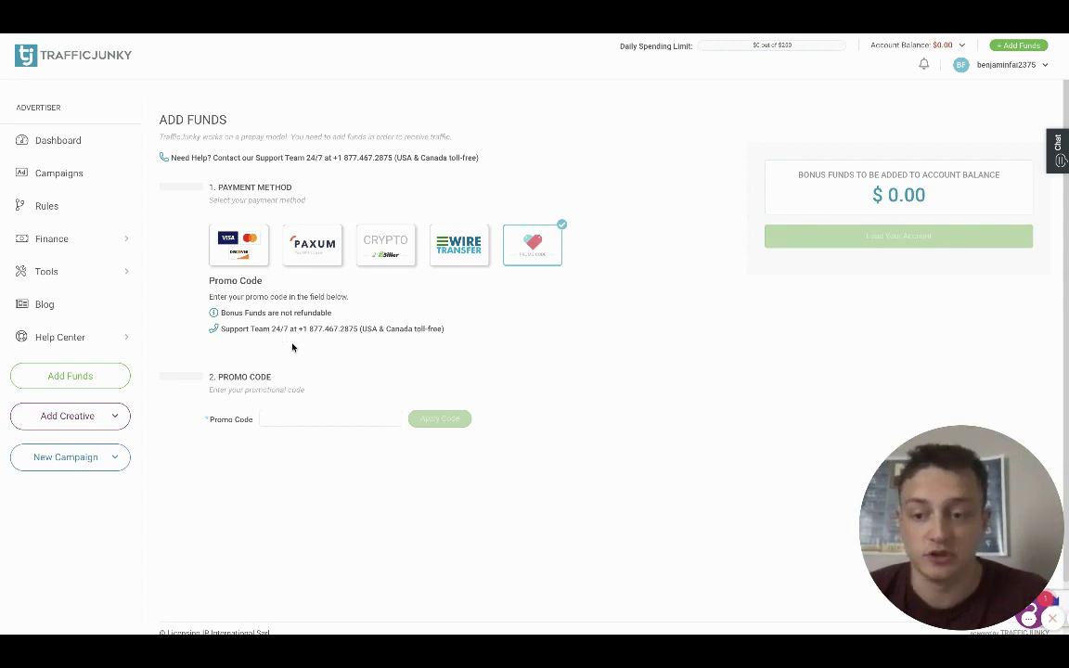
Open the Static Banner Media Library showing the approved 300x250 Adult Marketing Secrets creative.
left_click(119, 416)
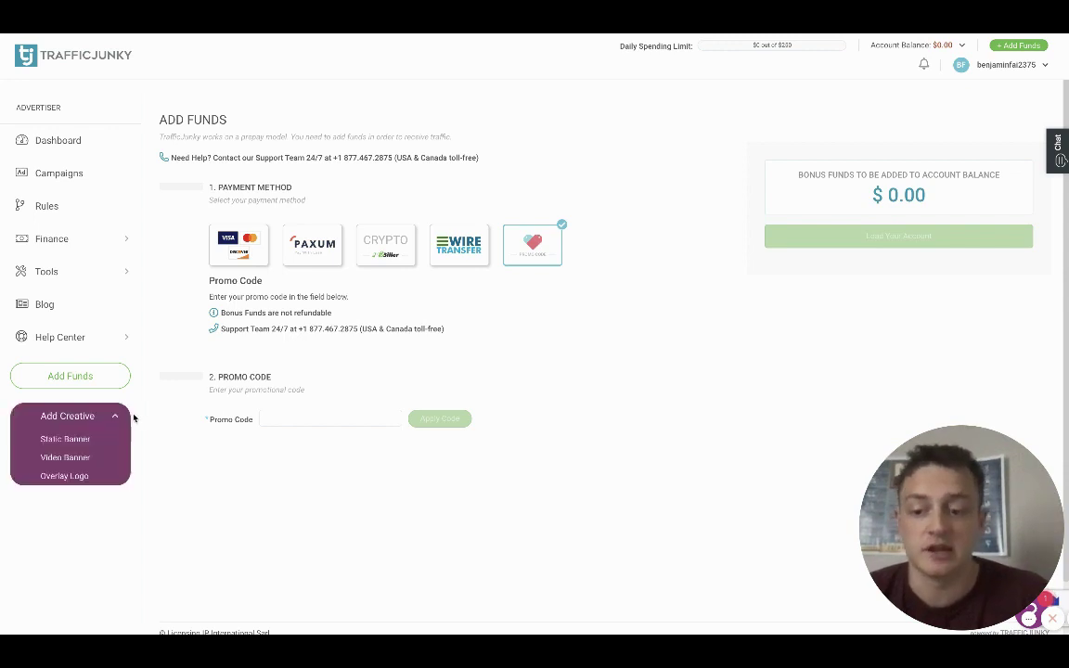
left_click(79, 443)
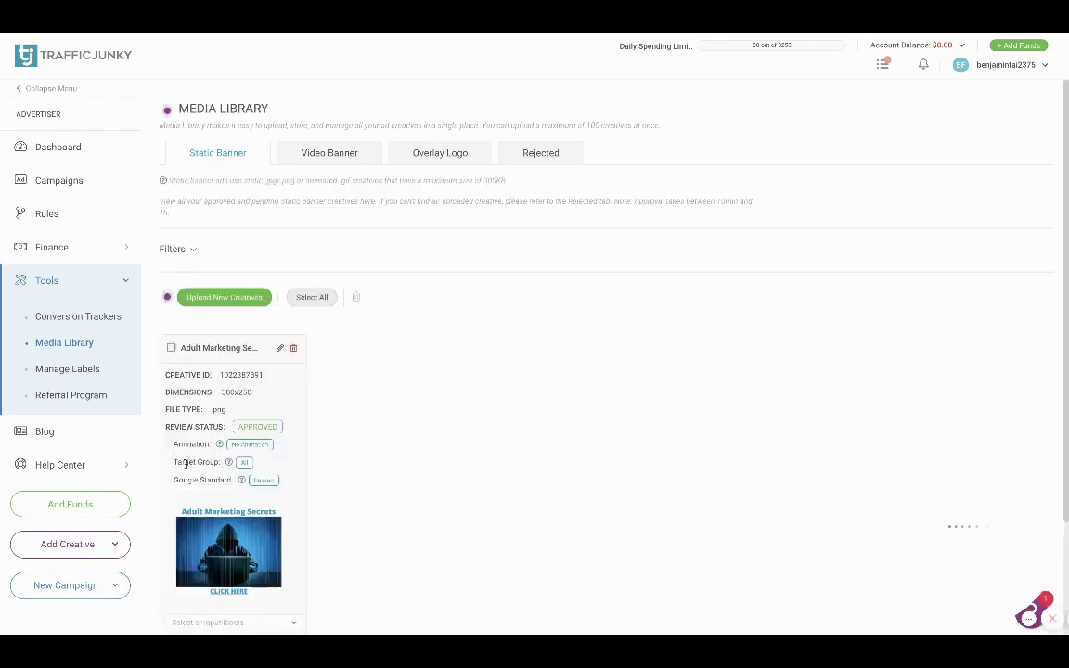
scroll(213, 383, "down", 3)
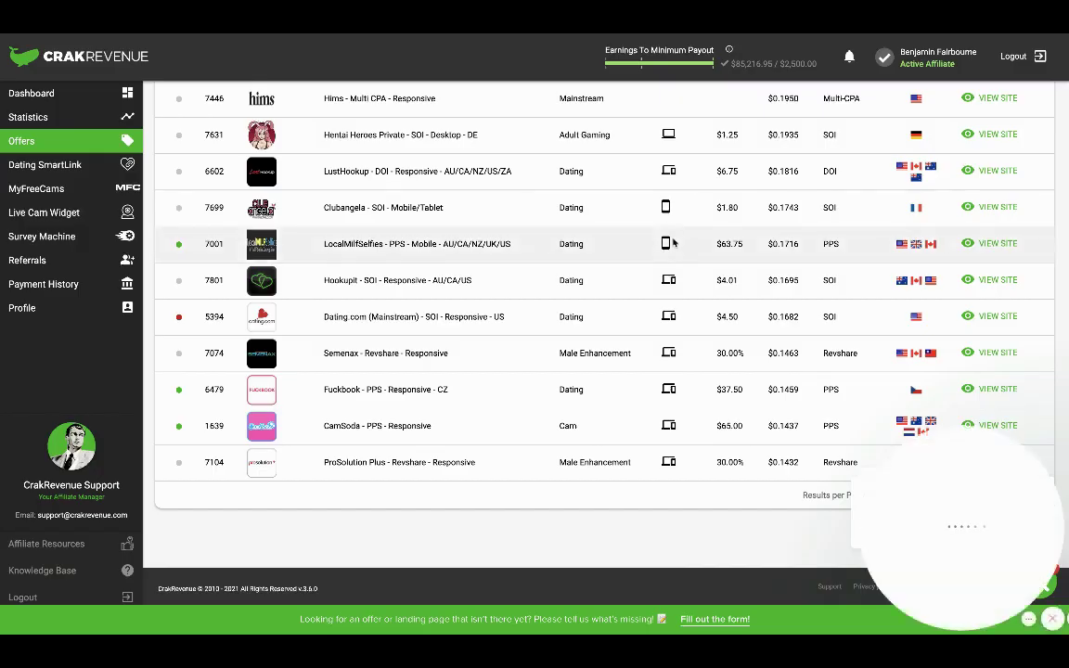
Sort the CrakRevenue offers by highest payout first.
scroll(621, 351, "up", 3)
scroll(622, 351, "up", 3)
scroll(622, 351, "up", 3)
left_click_drag(916, 521, 106, 524)
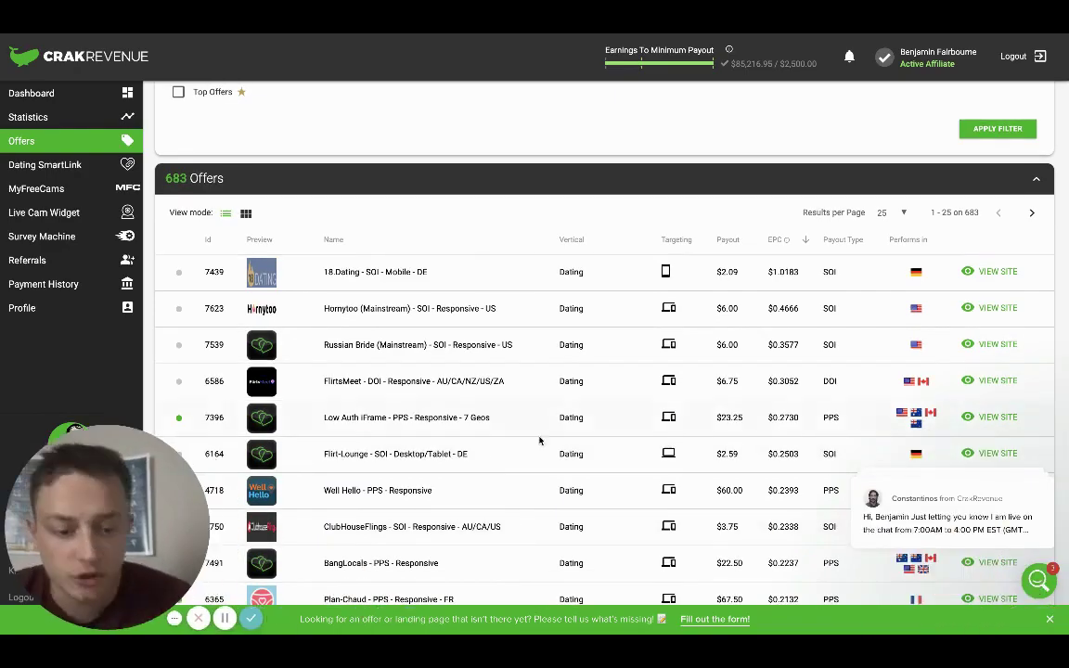
scroll(603, 412, "down", 1)
scroll(714, 422, "down", 3)
scroll(715, 419, "down", 5)
scroll(715, 420, "up", 4)
scroll(713, 420, "up", 4)
scroll(711, 410, "up", 2)
scroll(711, 410, "down", 3)
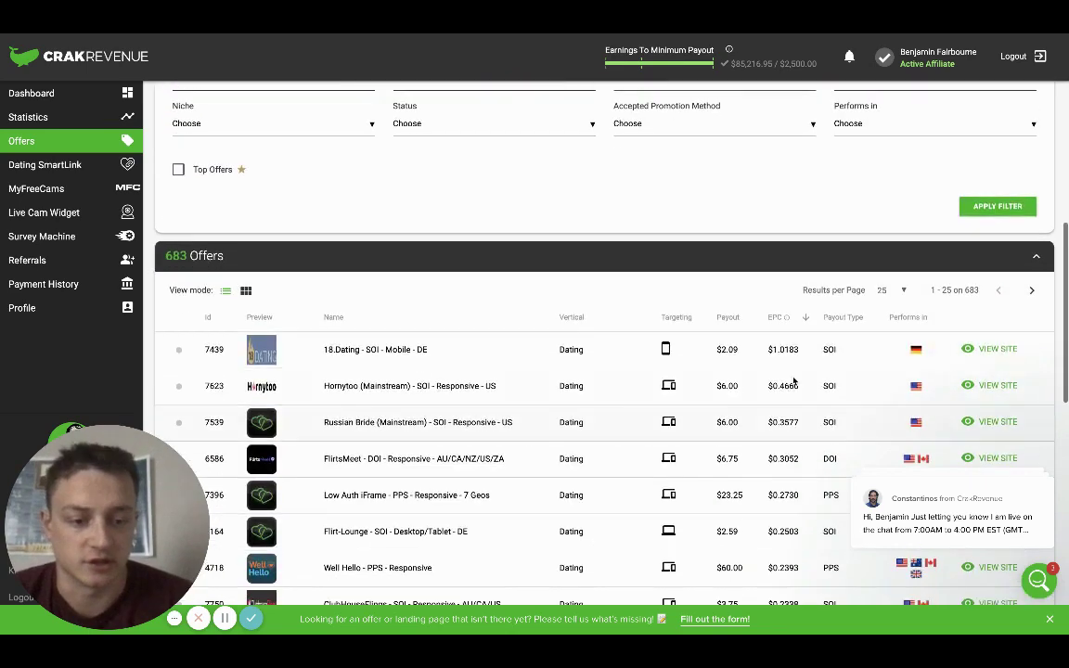
left_click(727, 322)
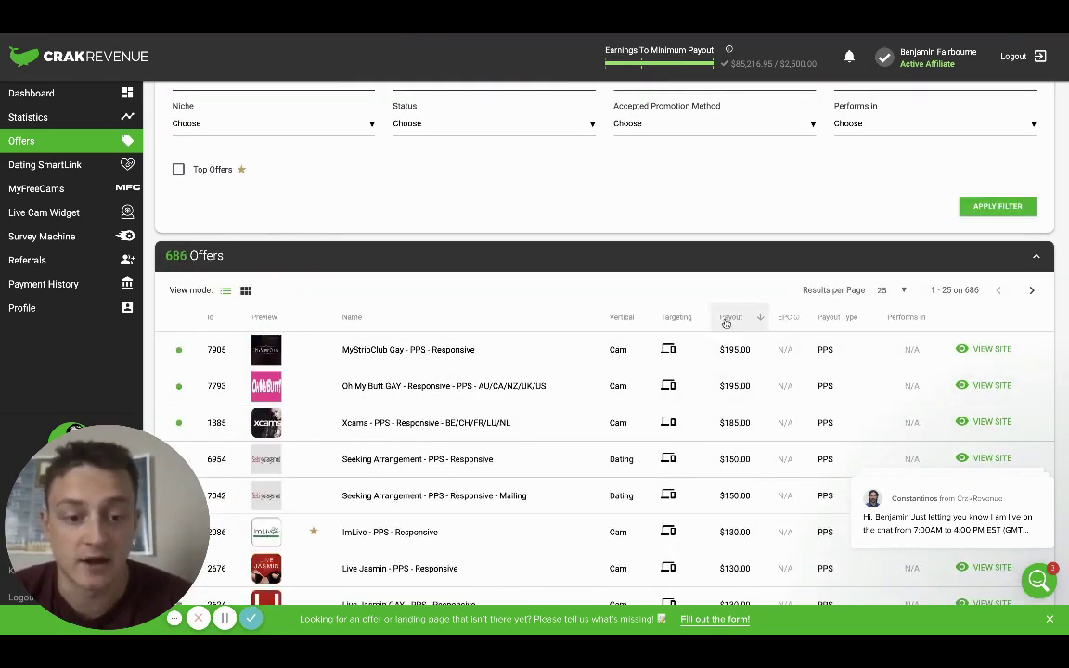
scroll(795, 426, "down", 2)
scroll(796, 426, "up", 5)
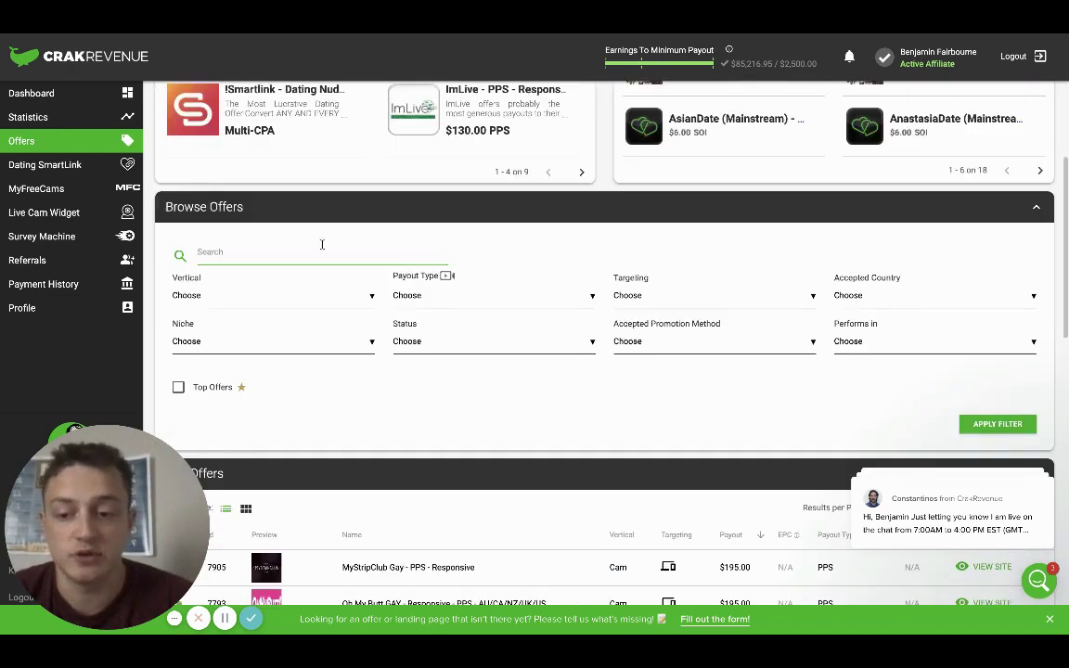
Filter the offers to the Dating vertical and apply, leaving 432 Dating offers.
left_click(256, 297)
scroll(269, 340, "down", 2)
scroll(272, 343, "down", 2)
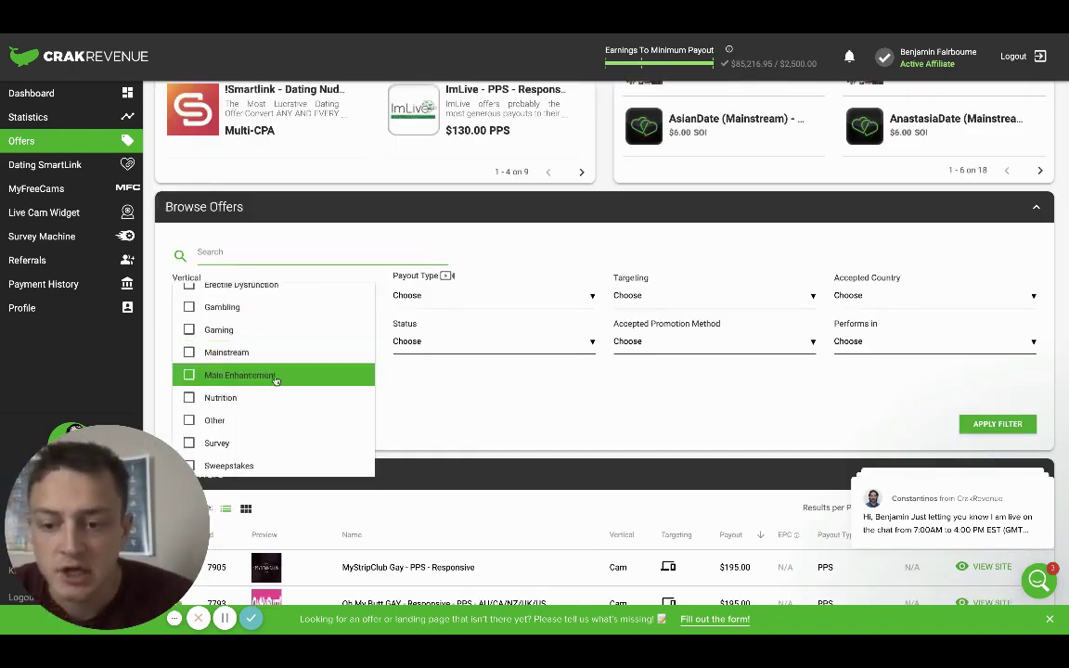
scroll(254, 441, "up", 2)
scroll(254, 442, "up", 2)
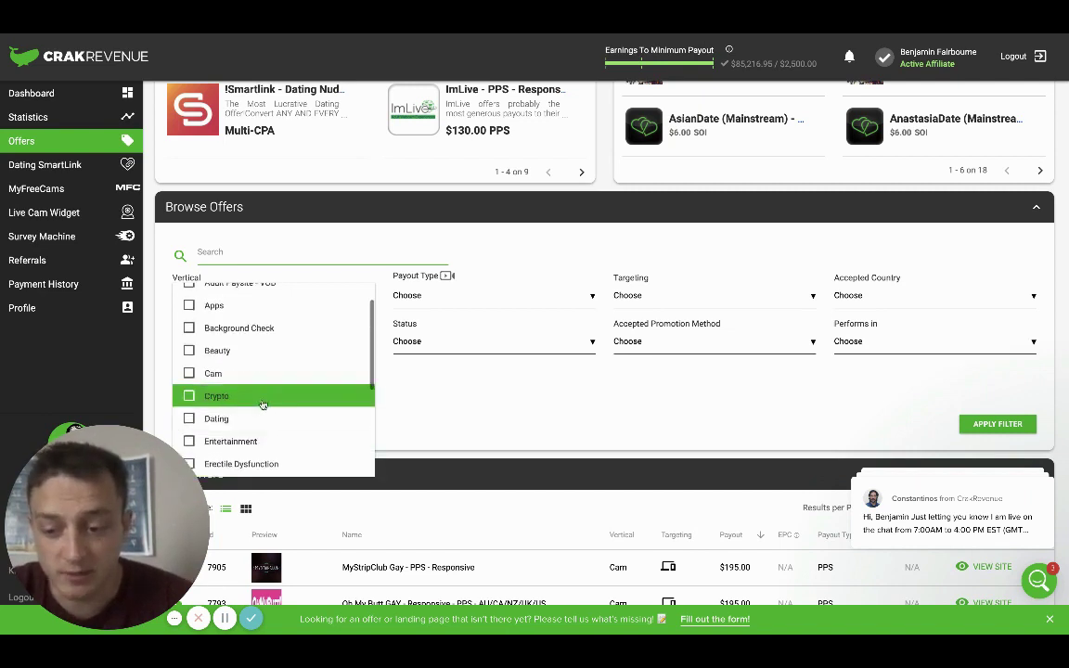
left_click(264, 418)
left_click(440, 414)
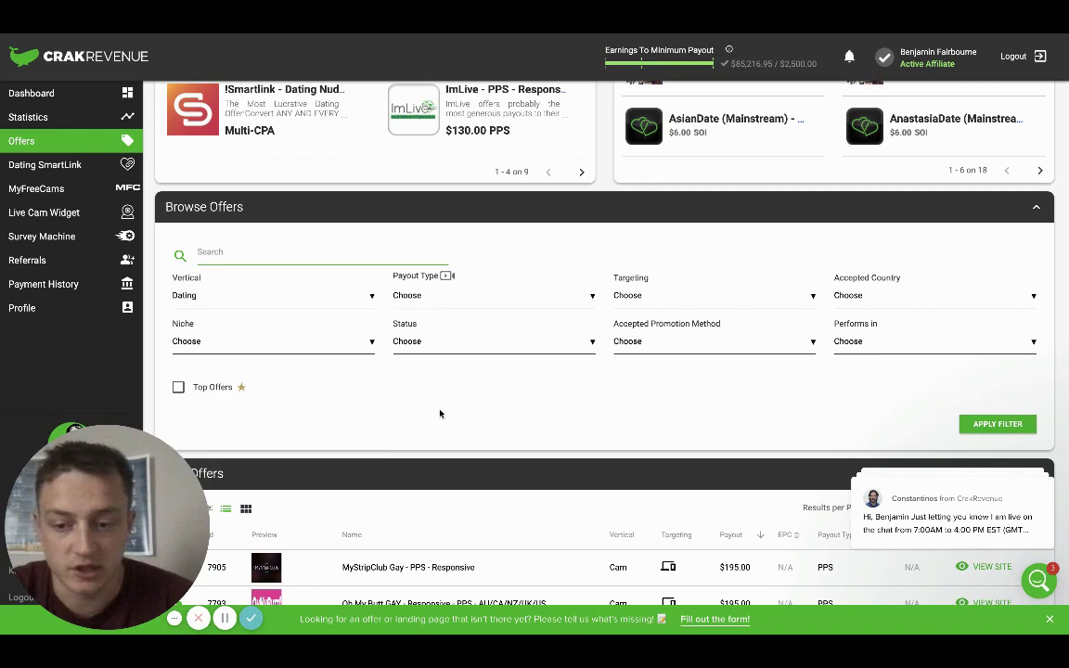
left_click(998, 423)
scroll(503, 461, "down", 4)
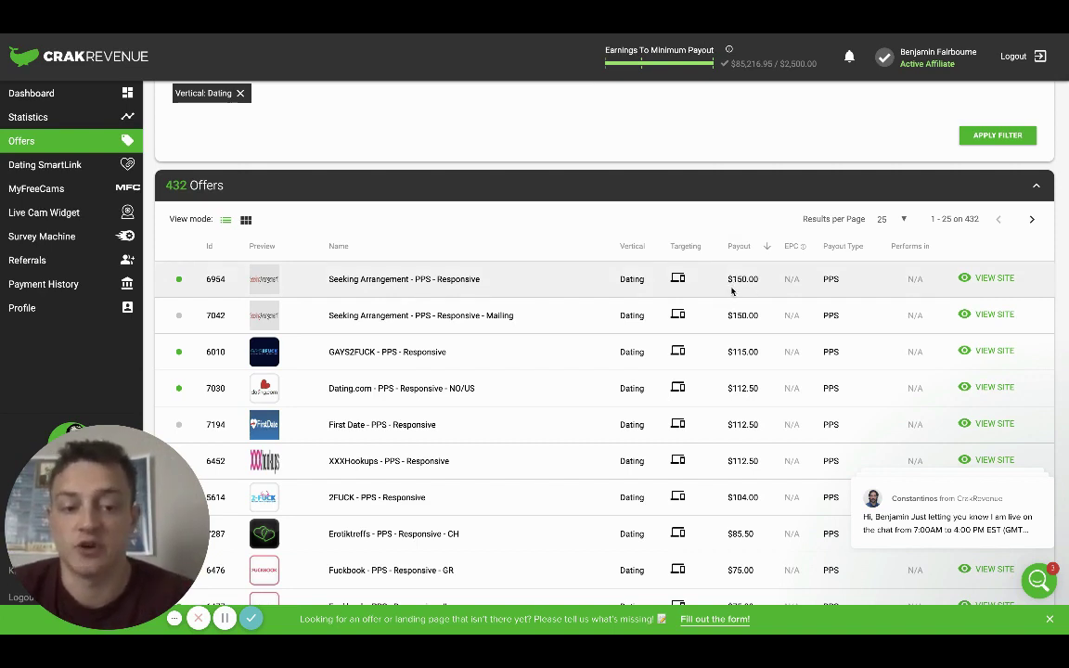
Open the Seeking Arrangement - PPS - Responsive offer page.
right_click(374, 280)
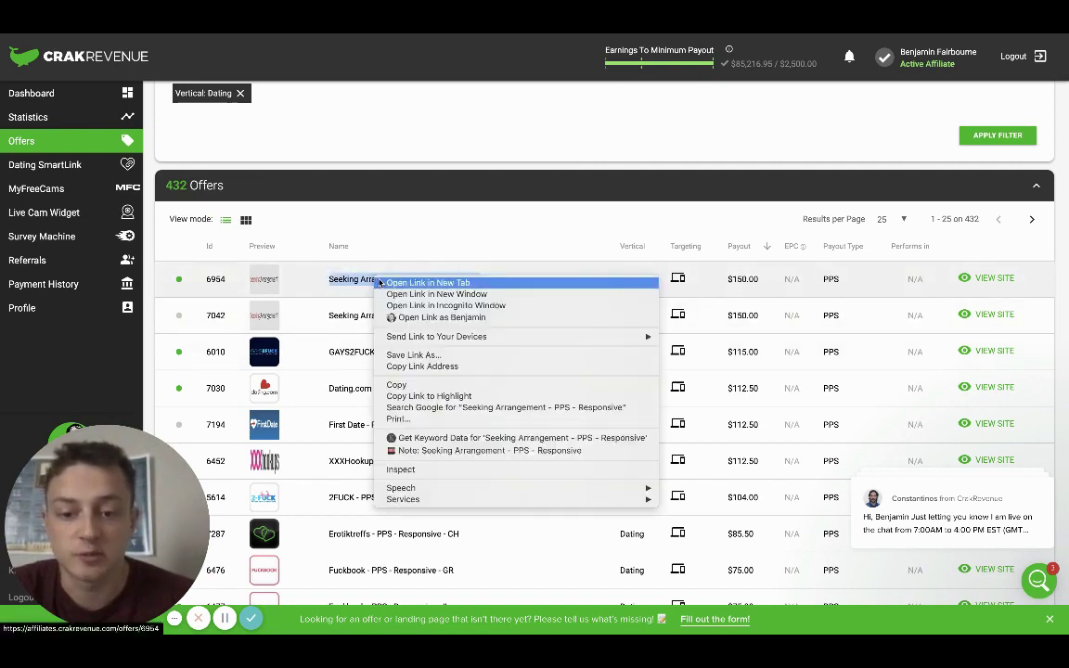
key("Escape")
left_click(403, 278)
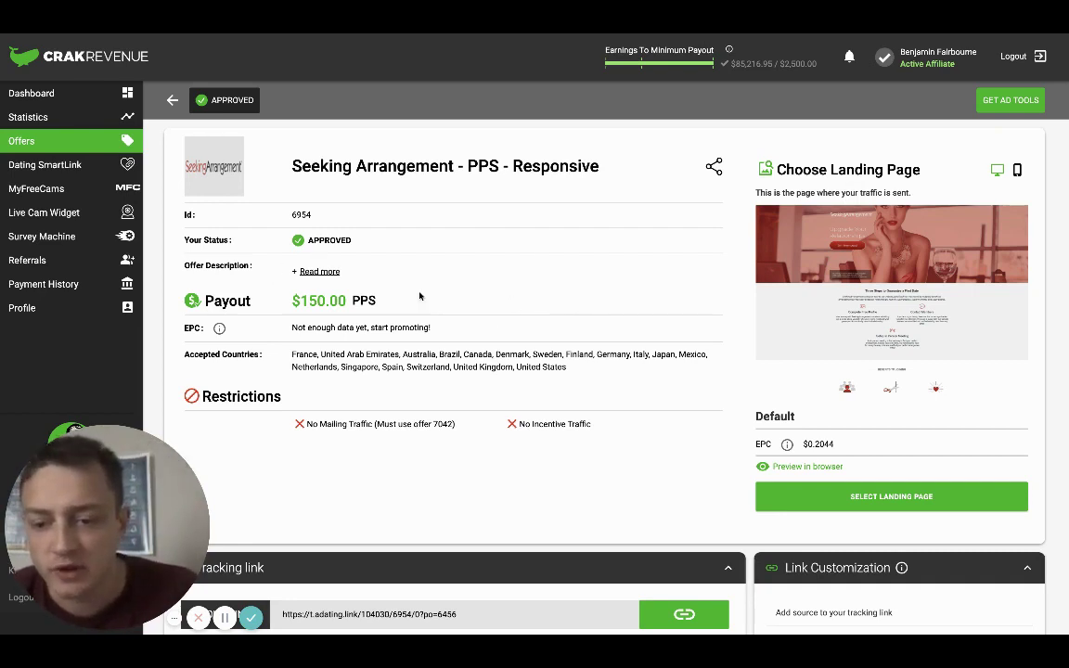
scroll(421, 302, "down", 5)
scroll(418, 322, "down", 2)
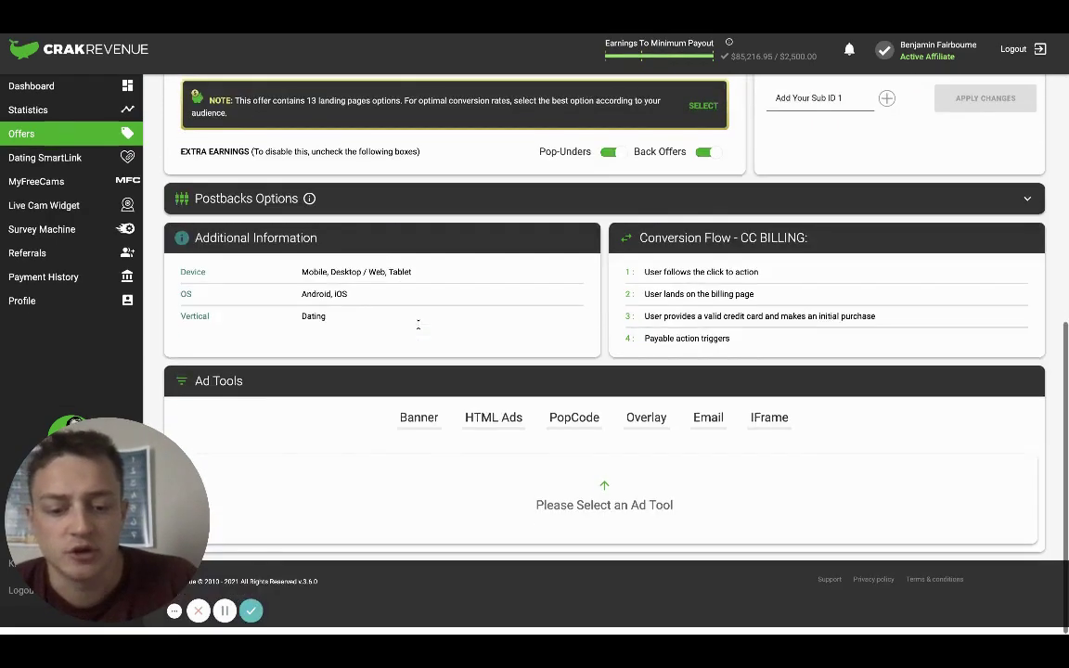
Check the offer's Banner ad tool sizes and formats, finding no banners available.
left_click(418, 419)
scroll(509, 428, "down", 1)
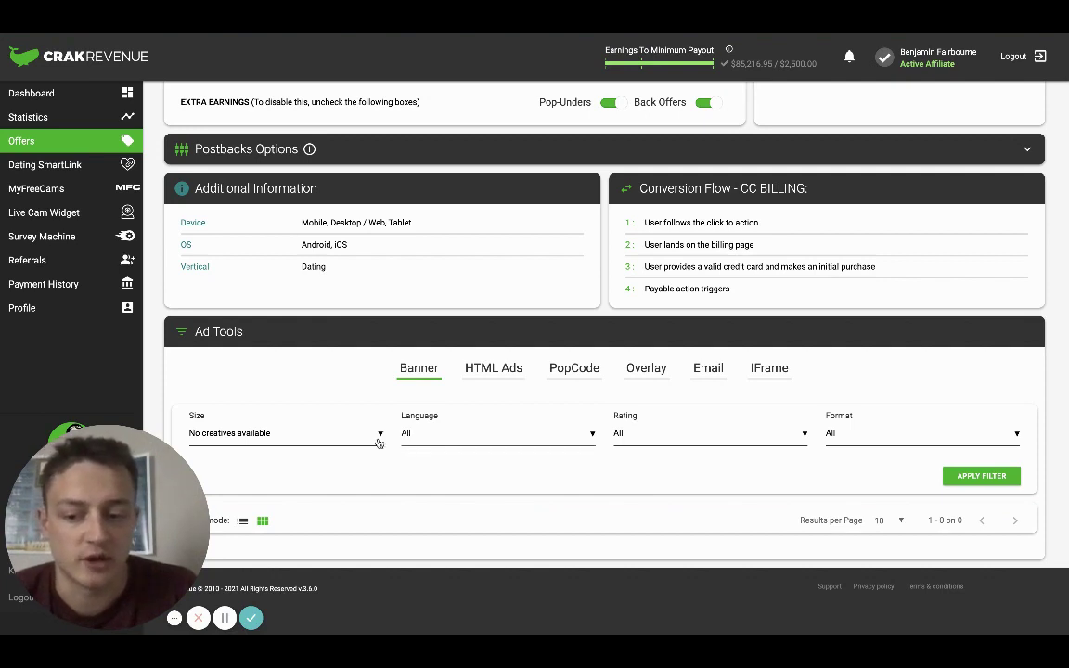
left_click(281, 433)
left_click(321, 381)
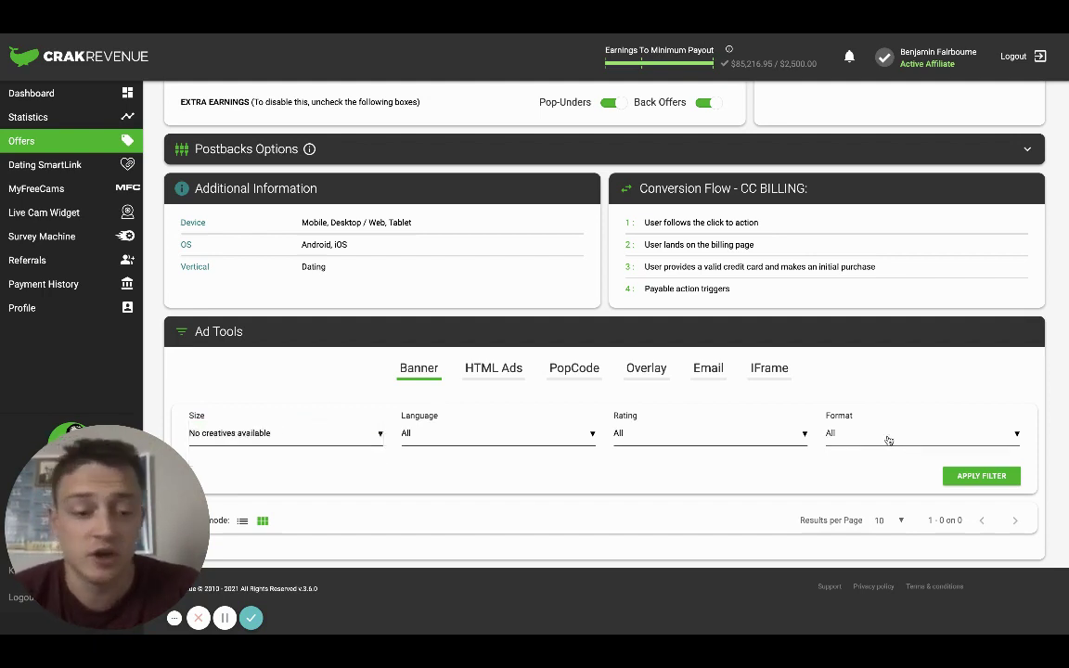
left_click(888, 441)
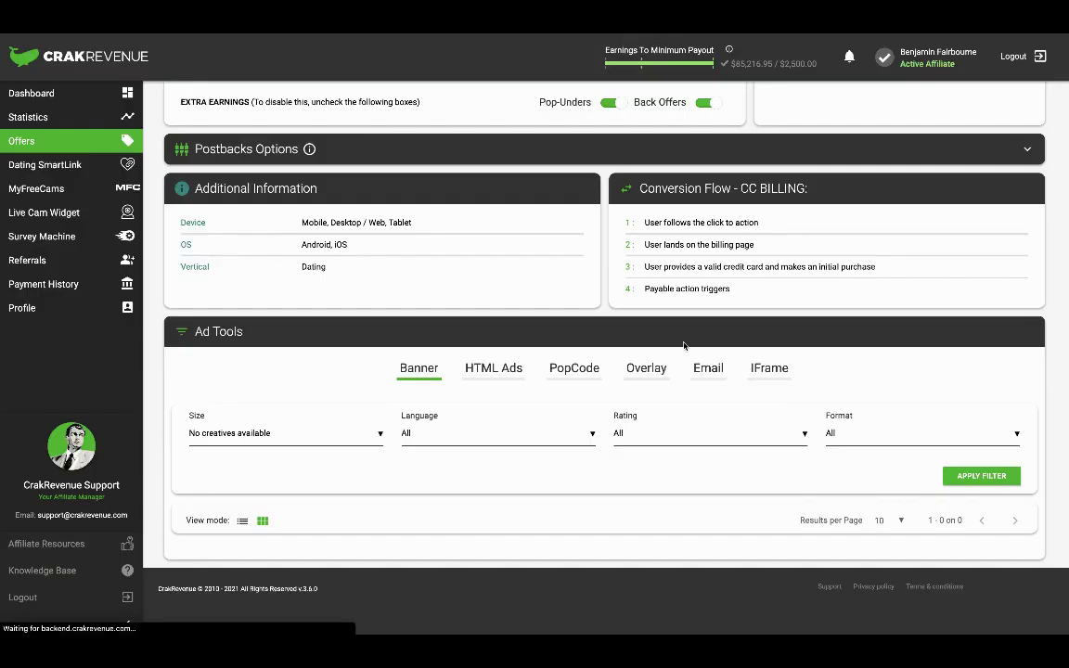
scroll(673, 371, "up", 3)
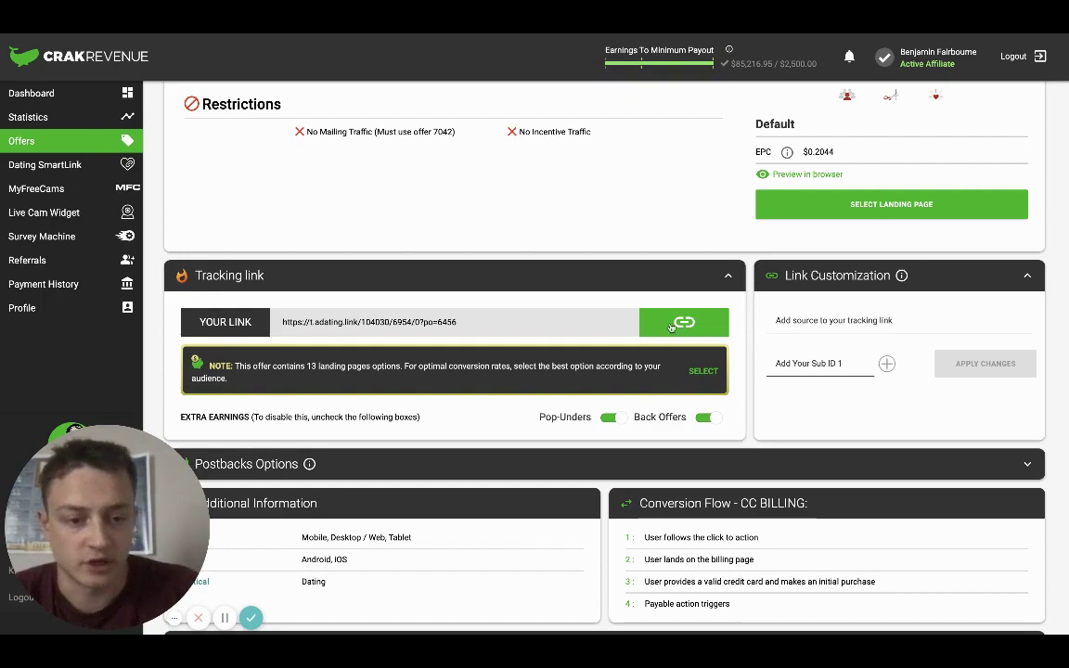
scroll(650, 325, "up", 2)
scroll(624, 332, "up", 1)
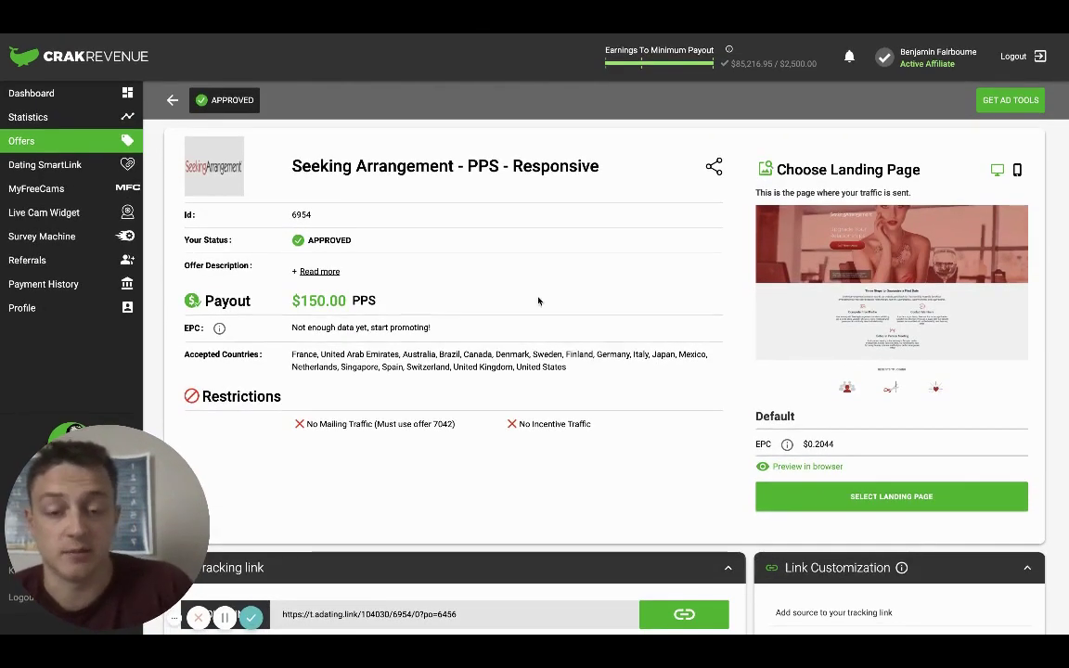
scroll(538, 301, "down", 4)
scroll(464, 399, "down", 2)
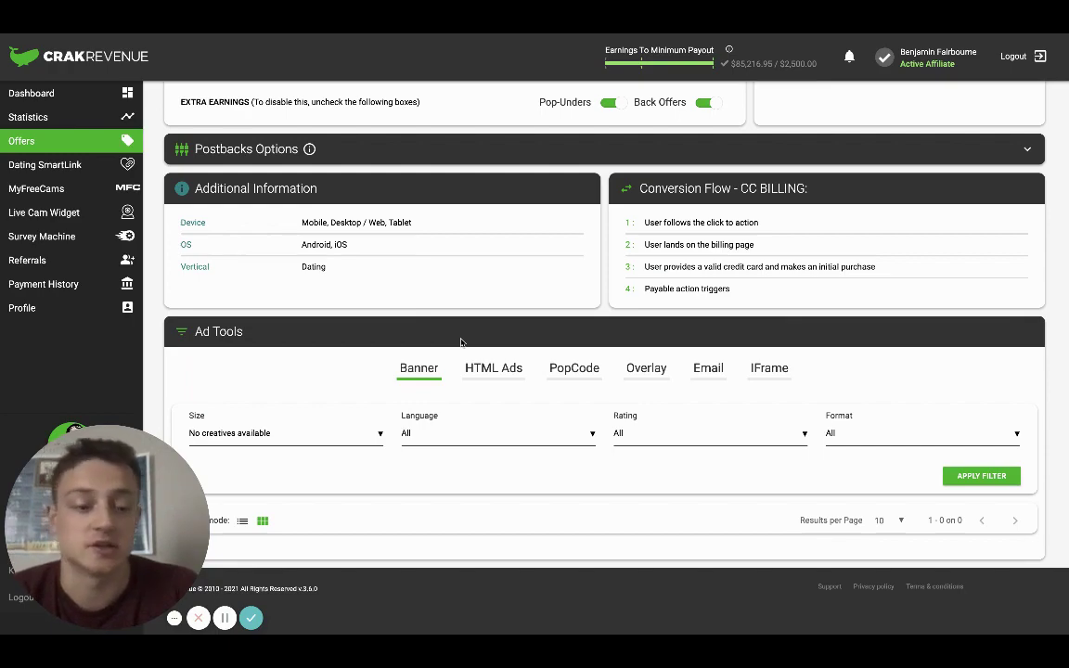
scroll(461, 342, "up", 5)
scroll(461, 343, "up", 1)
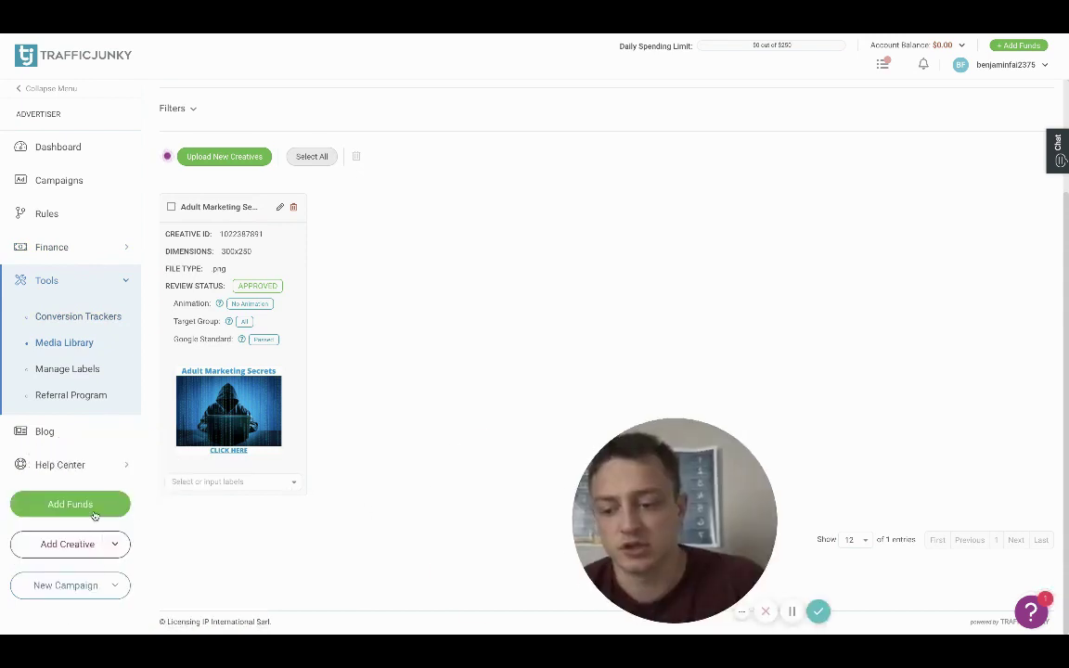
Start a new bid campaign named 'ggdgdfgdfgdsgdfgfgdg' targeting desktop devices only.
mouse_move(66, 585)
left_click(72, 607)
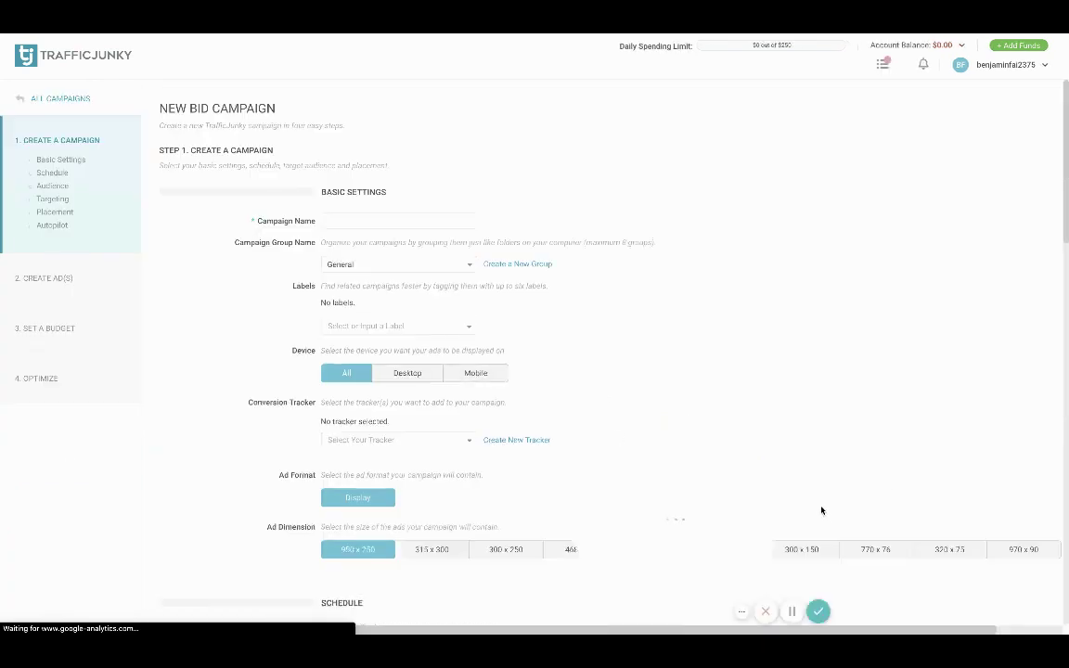
left_click_drag(731, 495, 188, 462)
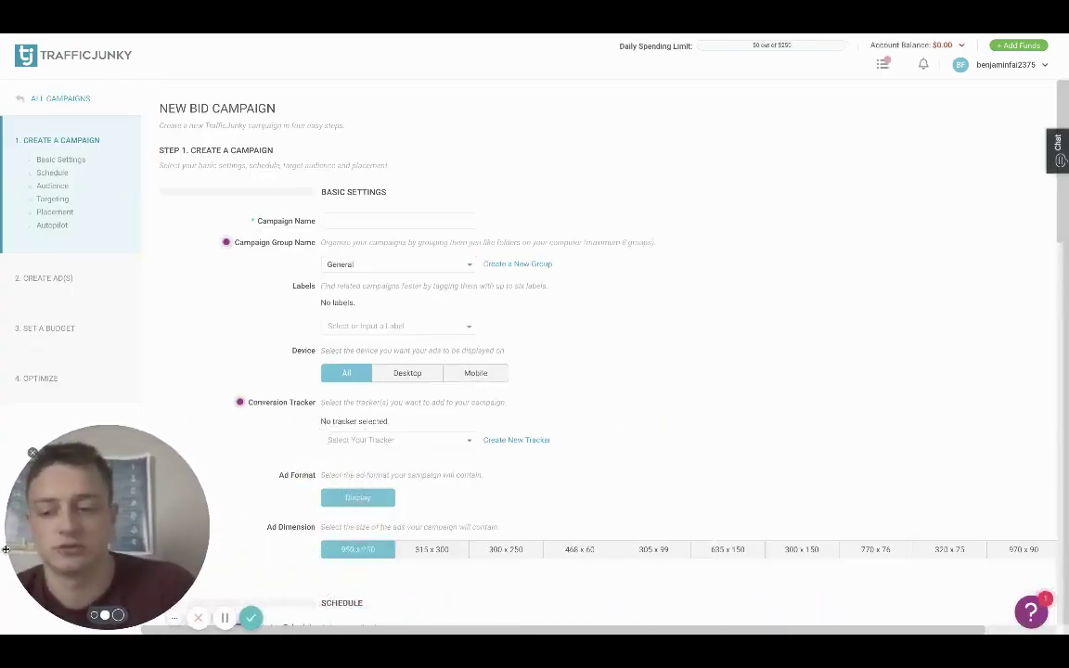
left_click(378, 218)
type("ggdgdfgdfgdsgdfgfgdg")
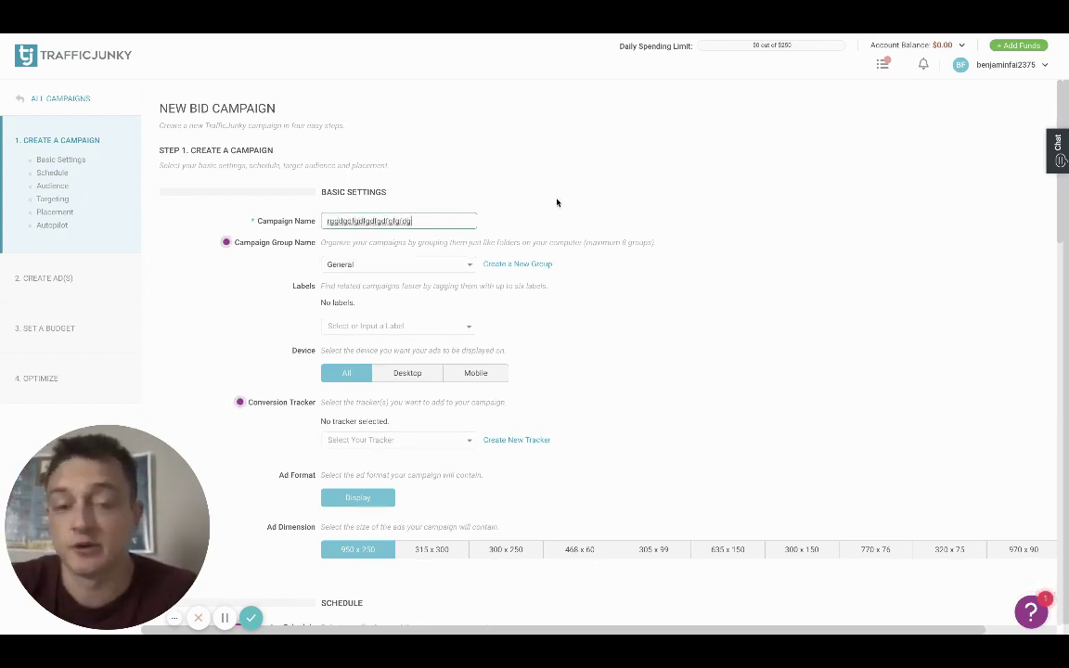
scroll(556, 203, "down", 2)
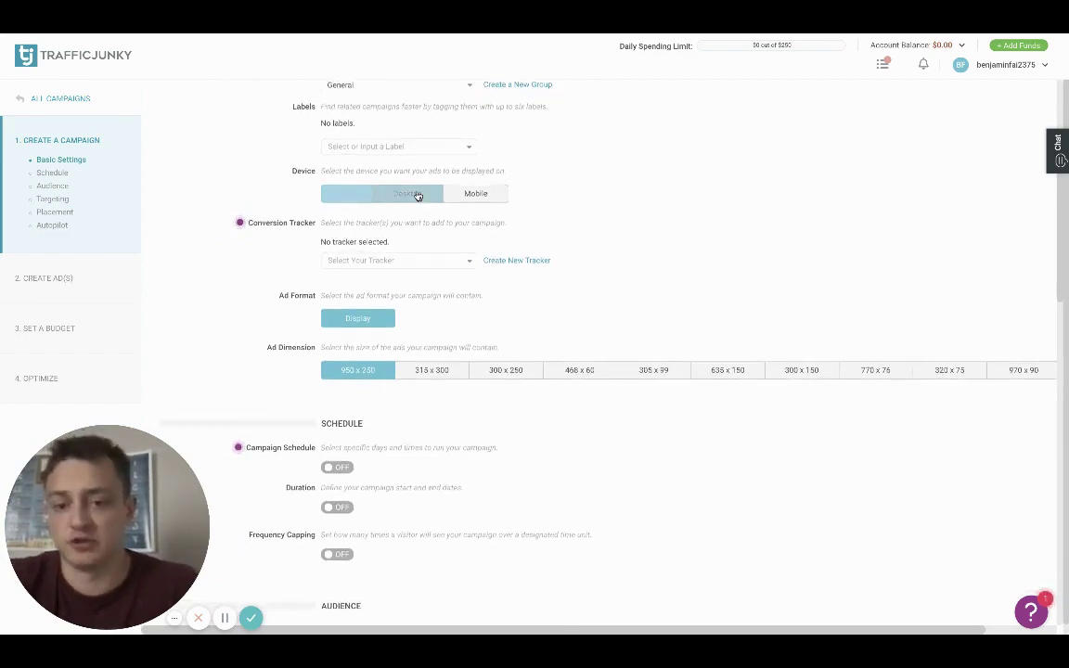
left_click(415, 194)
Set the campaign's ad dimension to 300 x 250.
scroll(606, 239, "up", 2)
scroll(605, 240, "down", 3)
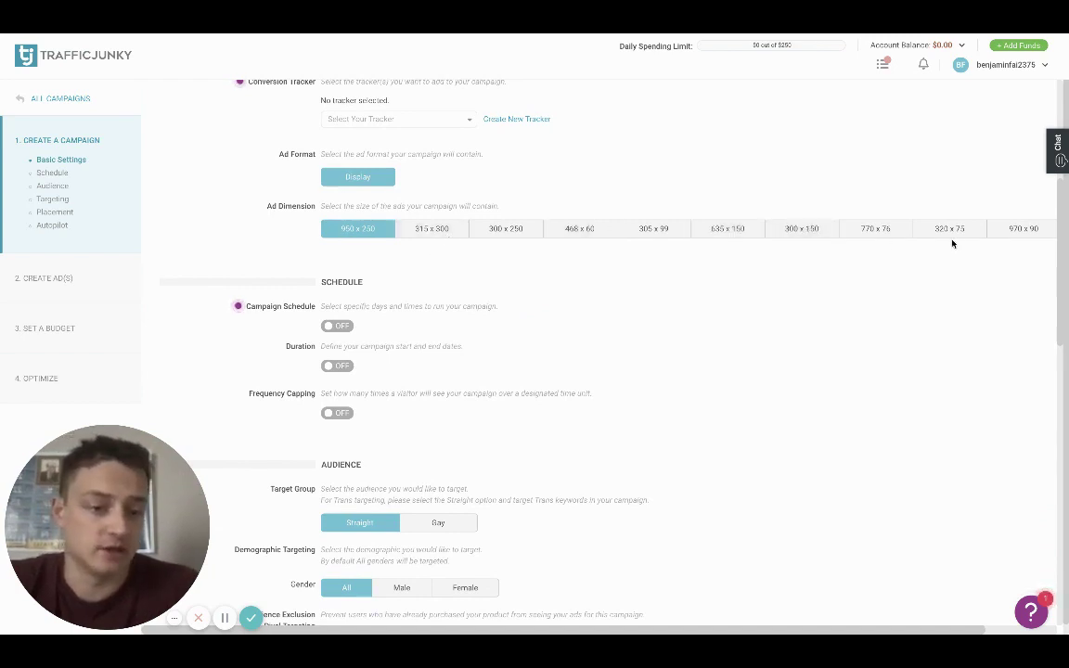
scroll(988, 245, "right", 2)
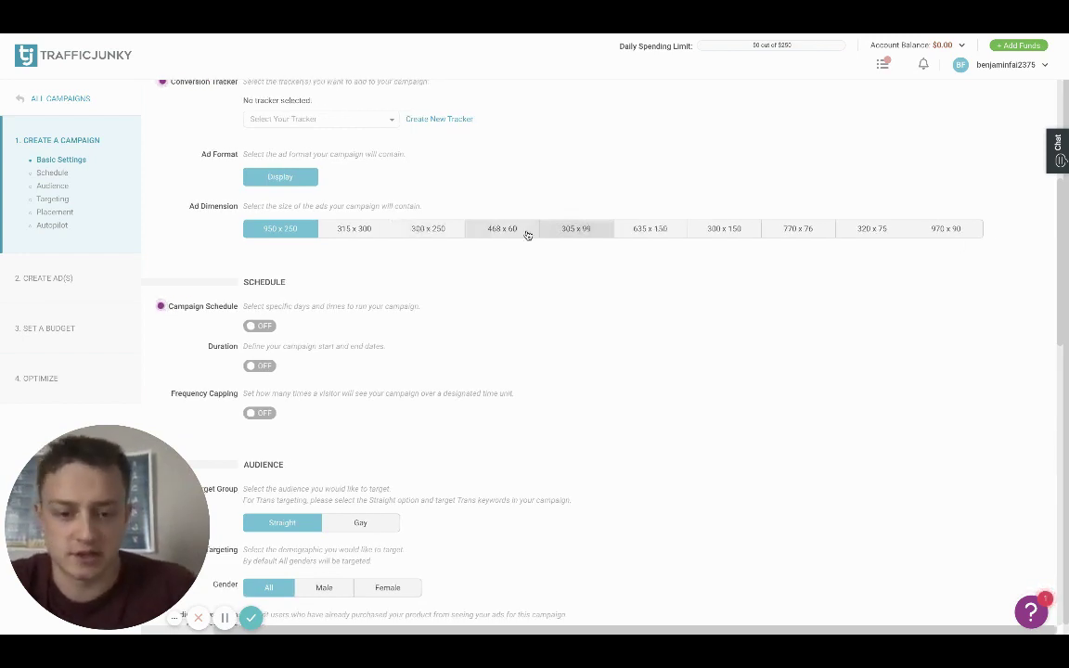
left_click(733, 228)
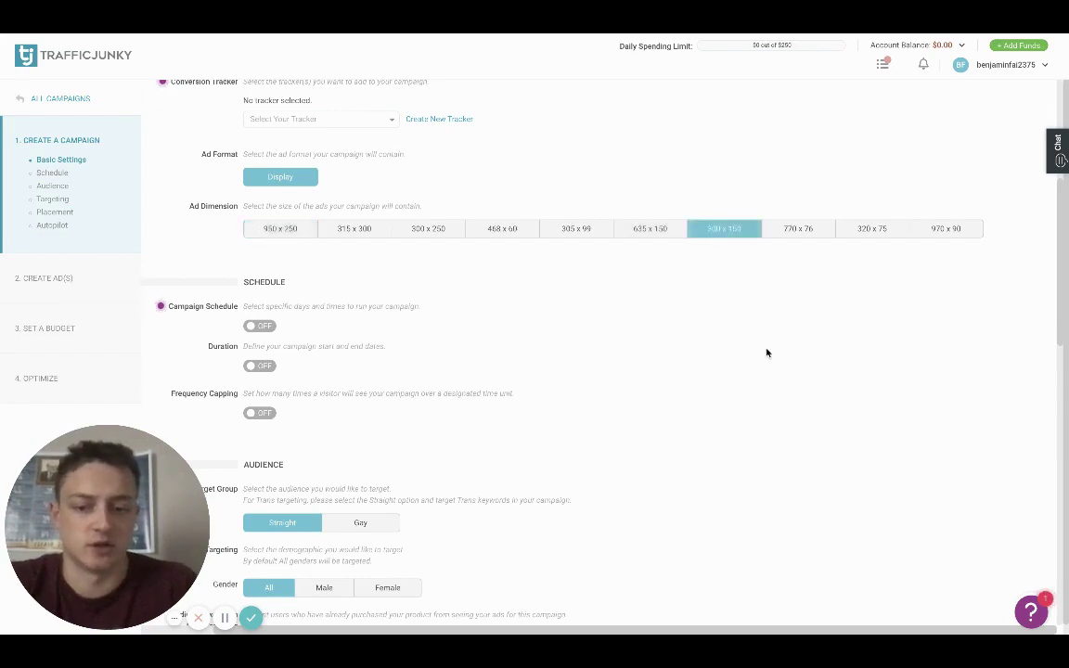
scroll(767, 353, "down", 2)
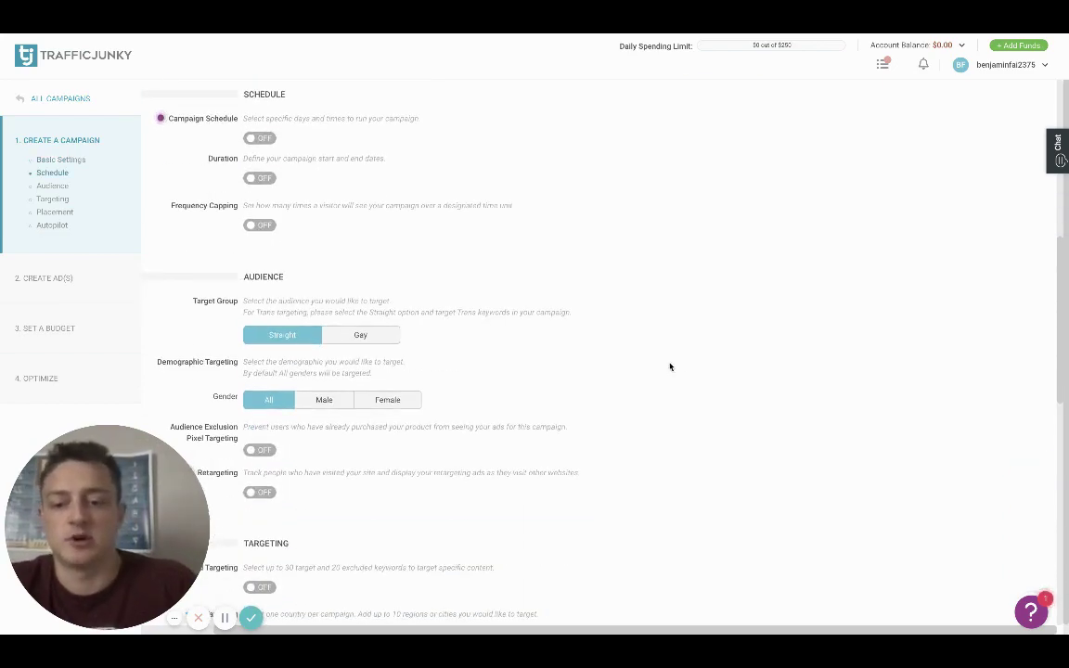
scroll(670, 367, "up", 3)
left_click(428, 305)
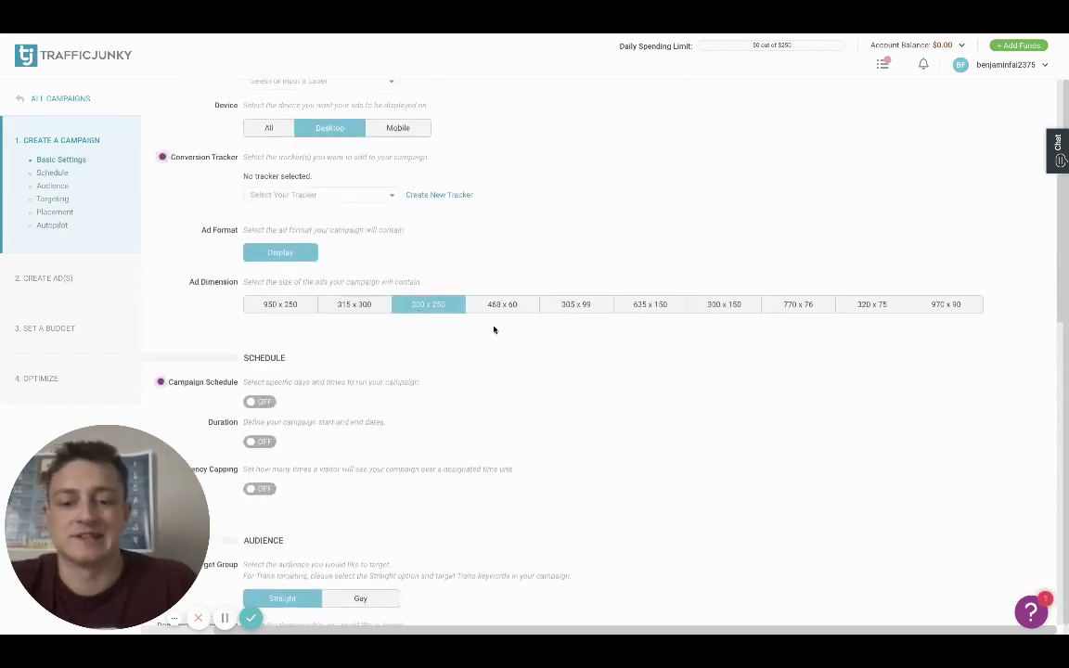
scroll(658, 371, "down", 3)
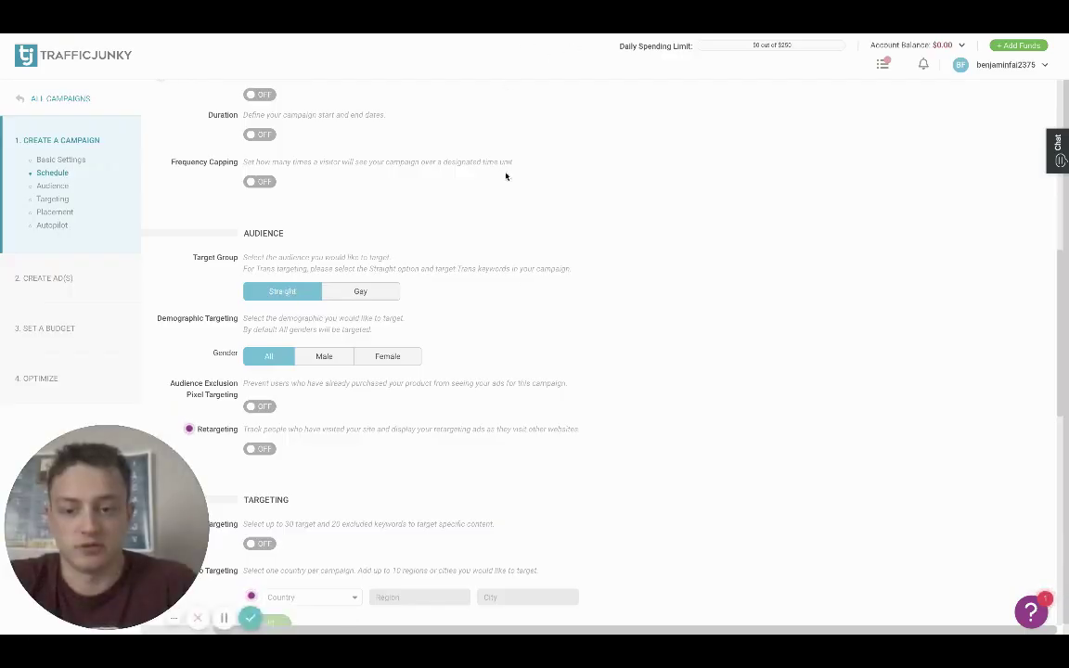
Target male audiences only.
scroll(506, 226, "down", 3)
left_click(324, 211)
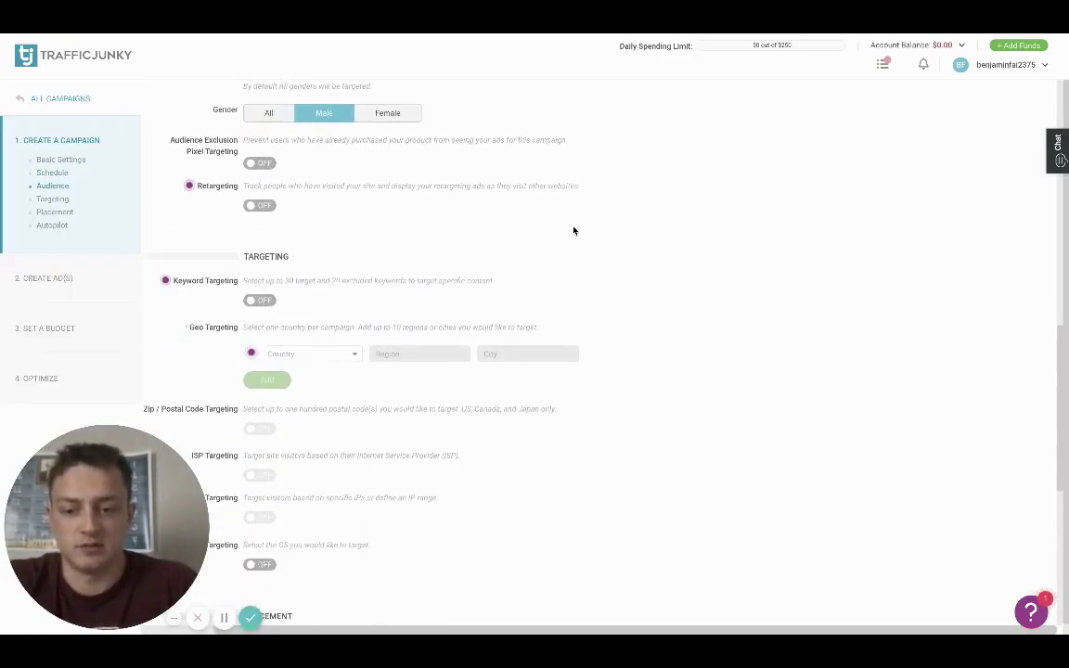
scroll(568, 234, "up", 3)
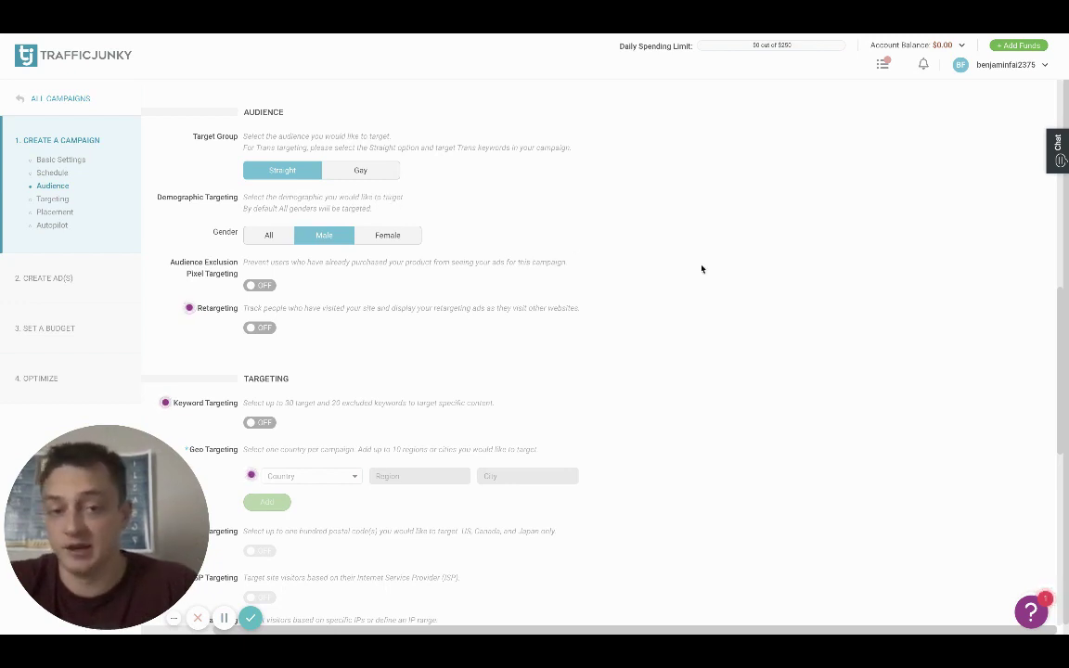
scroll(533, 391, "down", 3)
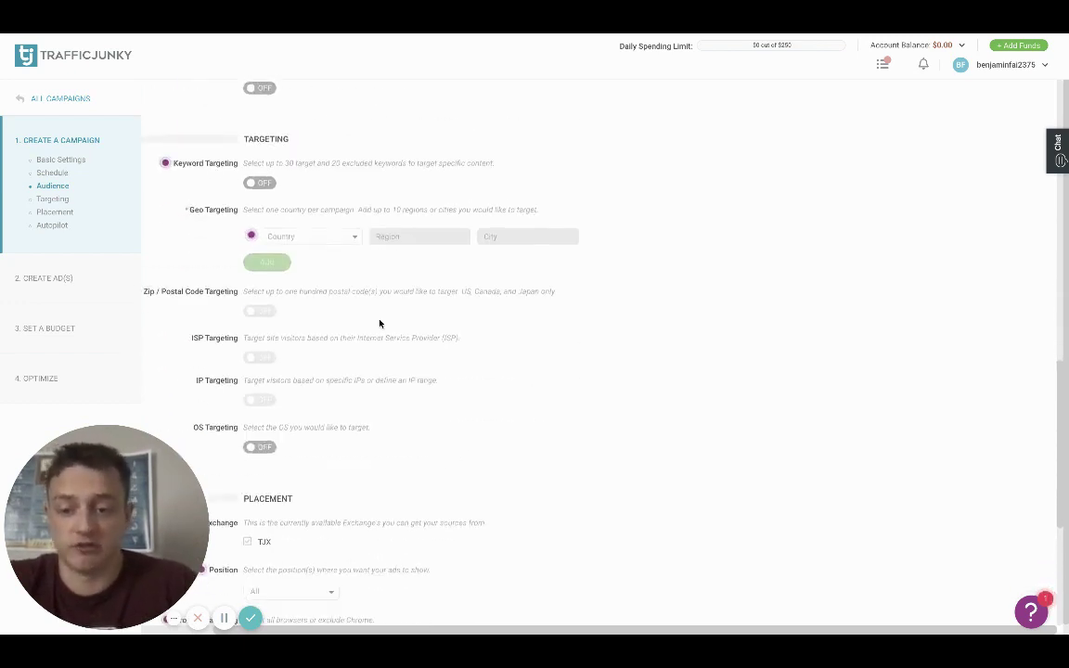
Add United Kingdom as the campaign's geo-targeted country.
left_click(300, 236)
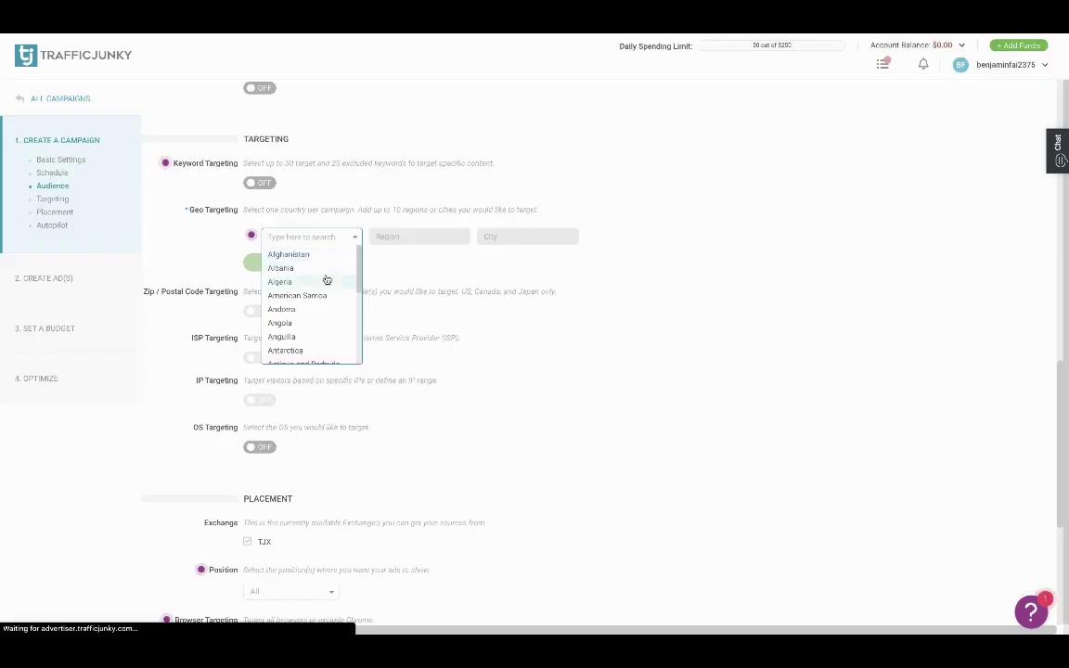
type("united")
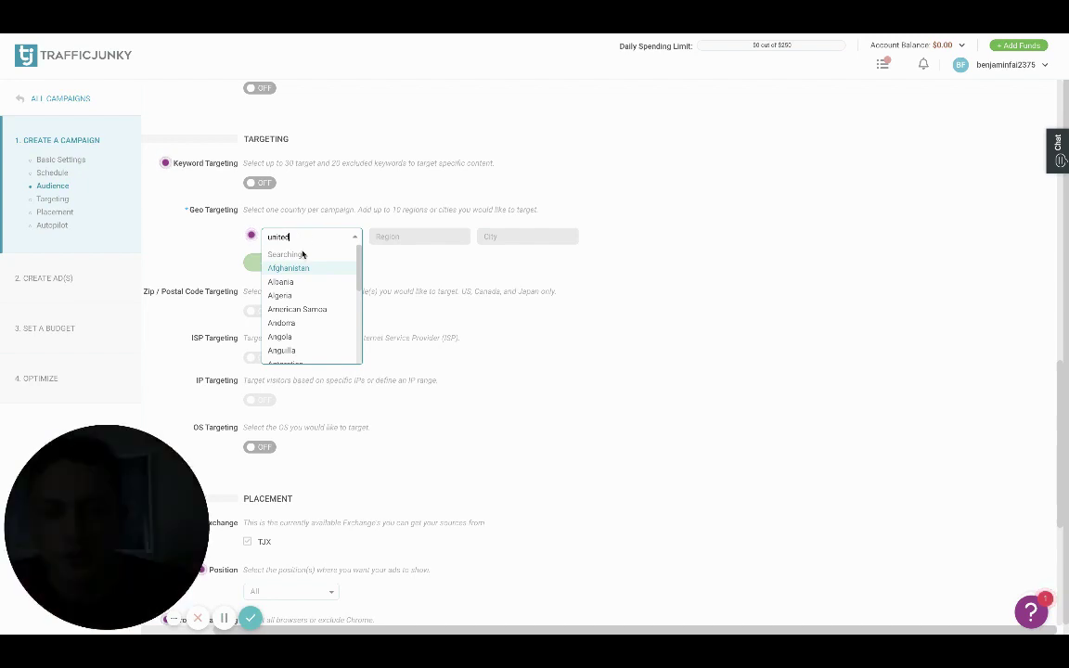
left_click(315, 268)
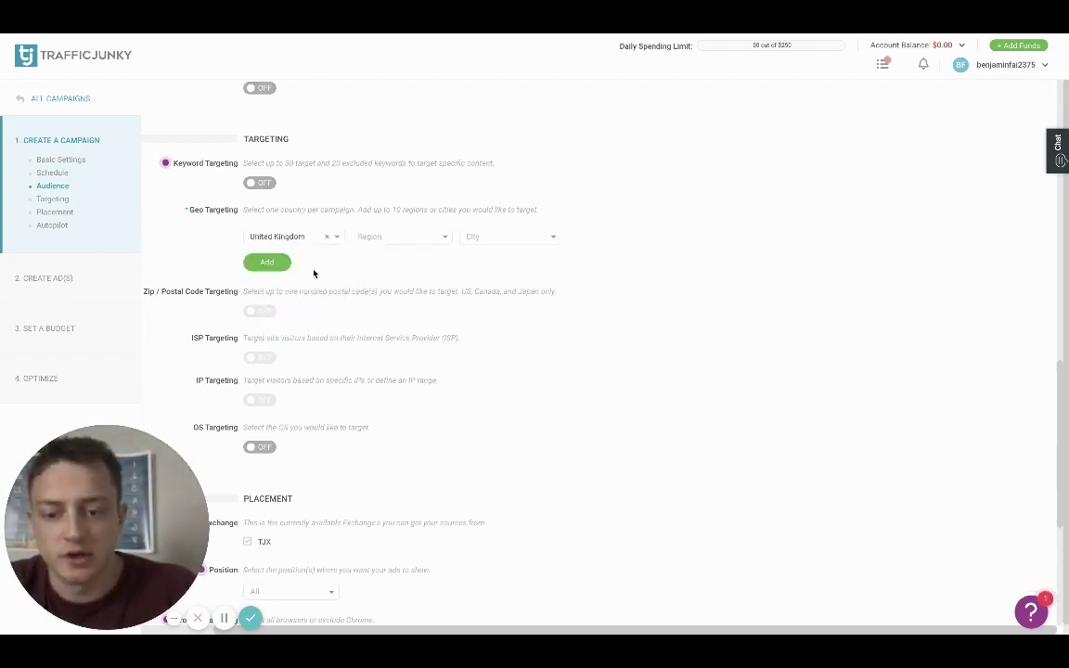
left_click(275, 264)
scroll(549, 406, "down", 3)
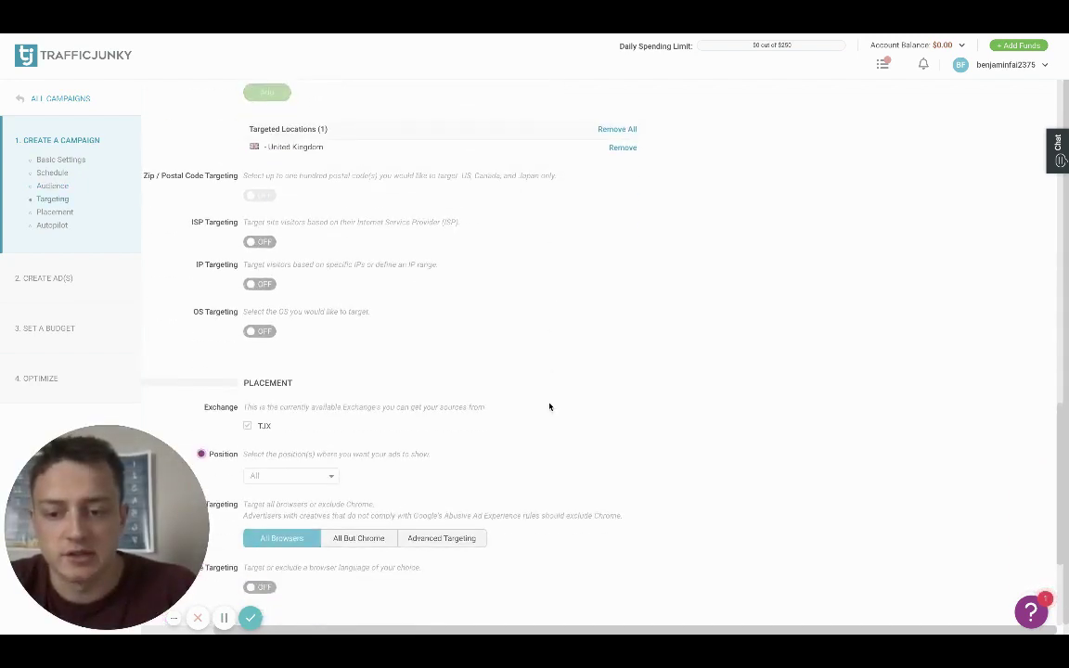
scroll(482, 185, "down", 1)
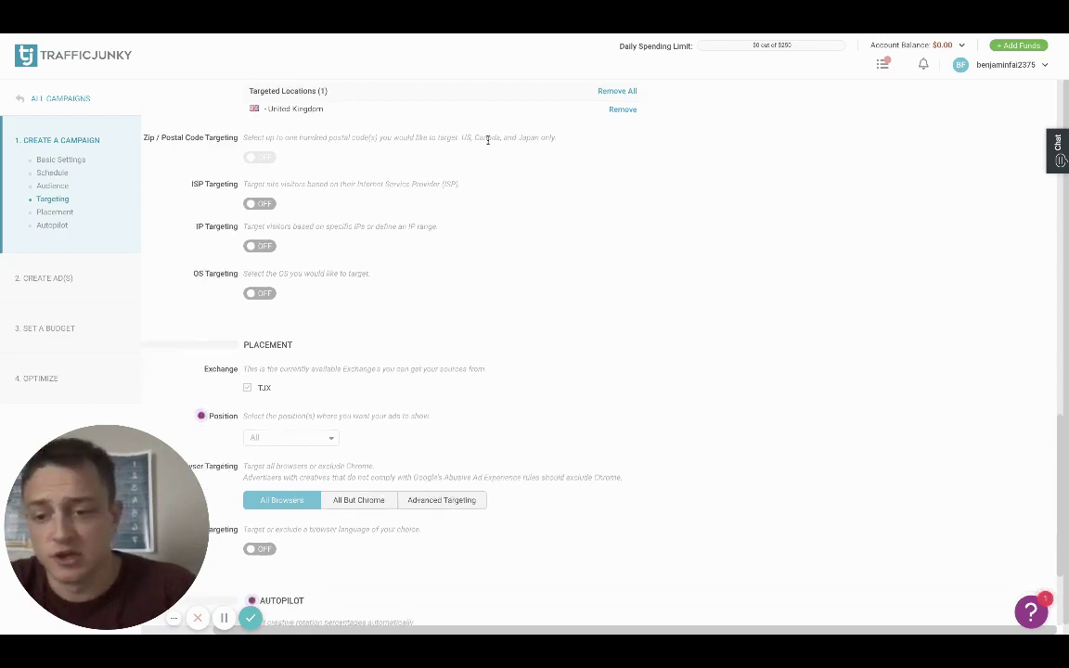
Leave the ad position at All and save the campaign settings.
scroll(468, 251, "down", 3)
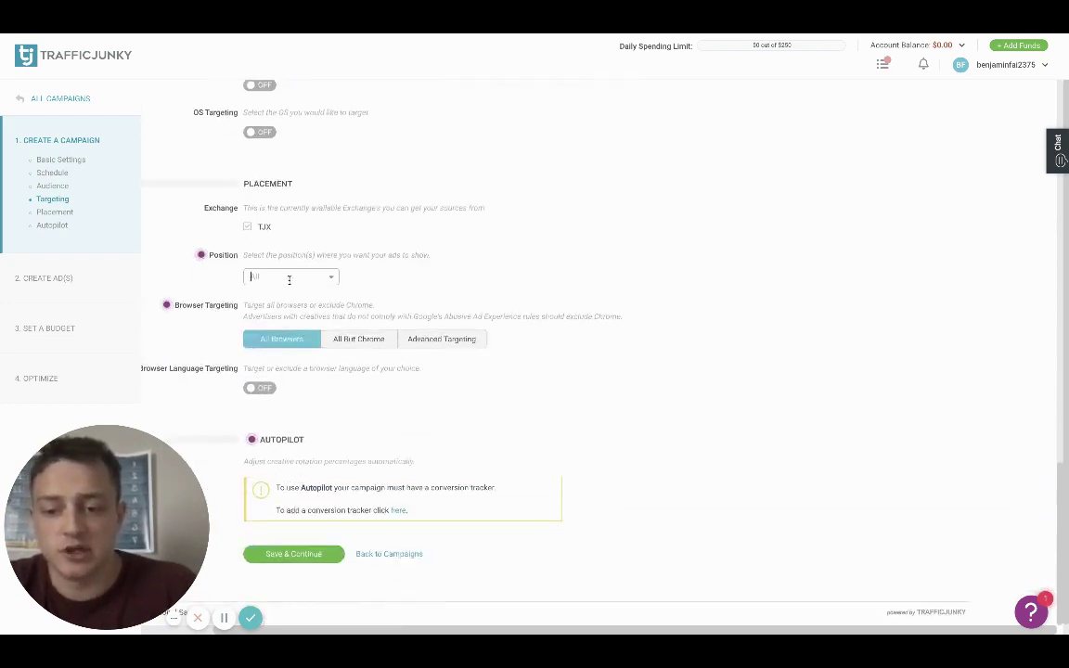
left_click(289, 277)
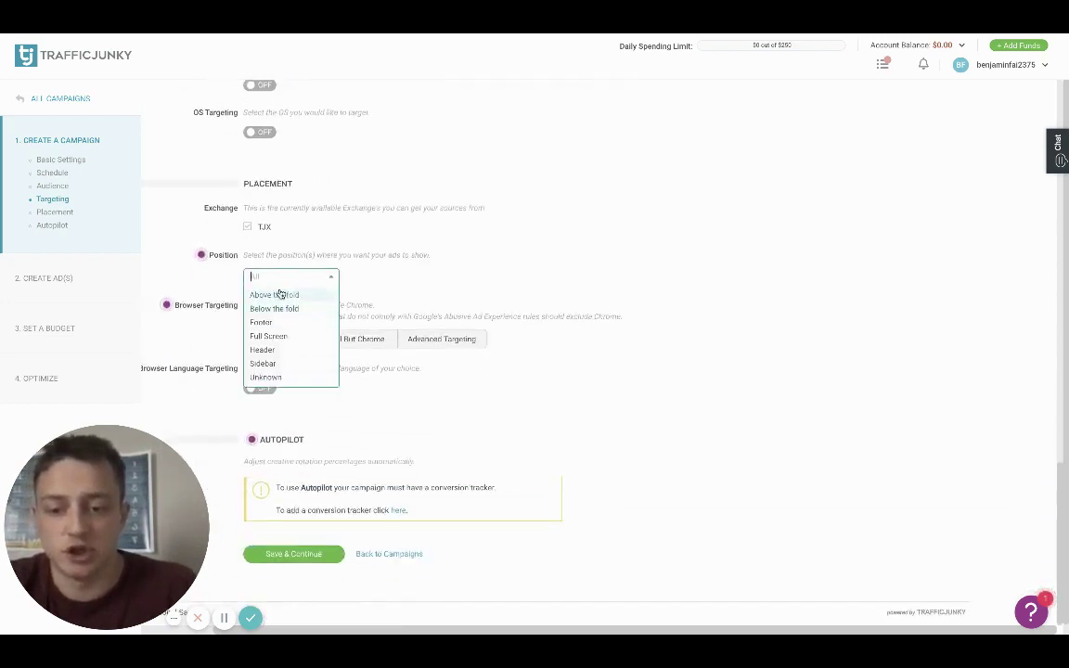
left_click(423, 287)
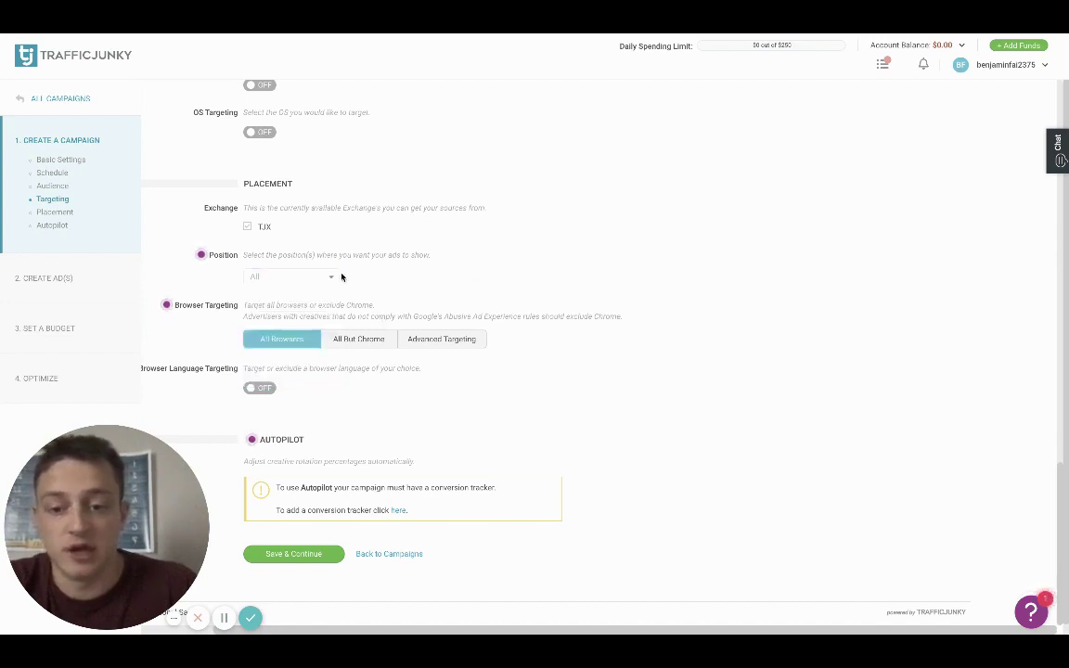
left_click(331, 276)
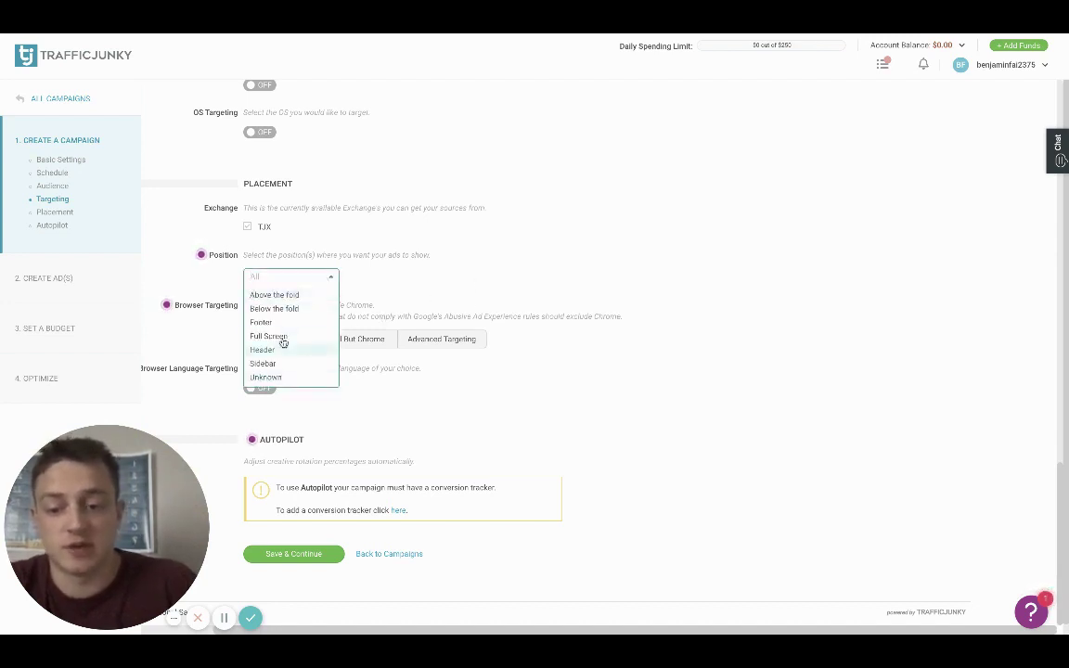
left_click(469, 288)
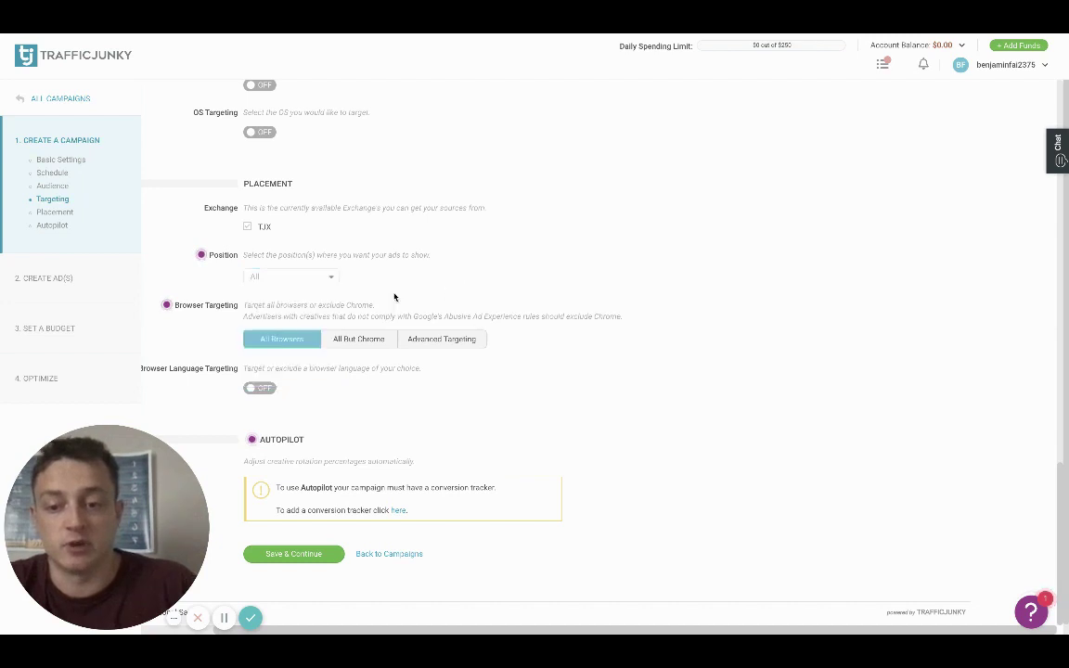
scroll(368, 283, "down", 1)
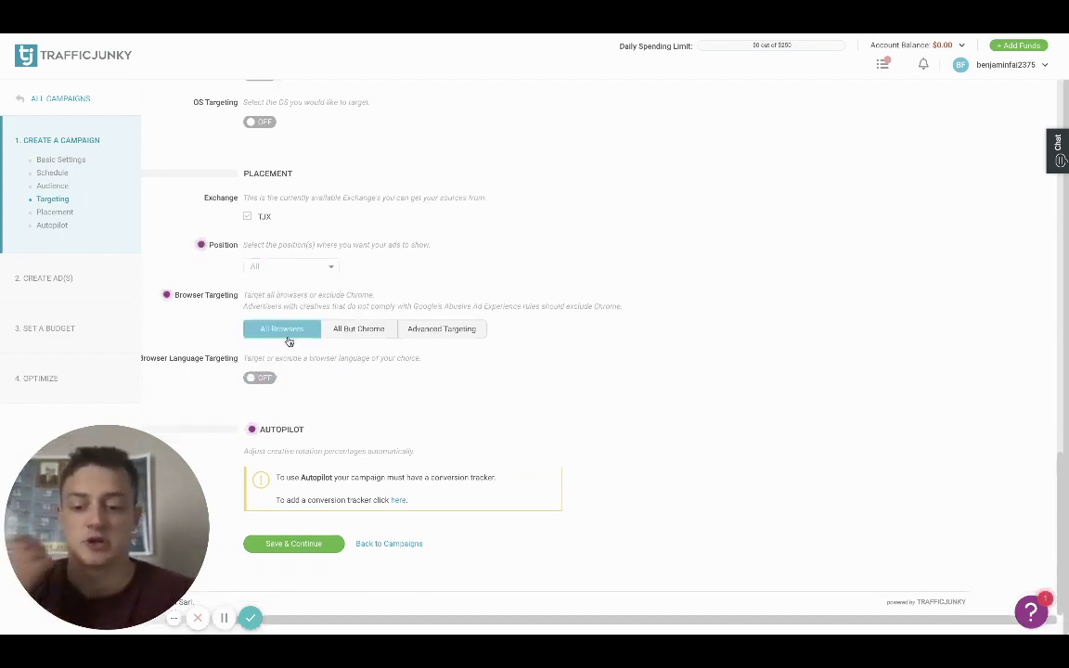
left_click(288, 545)
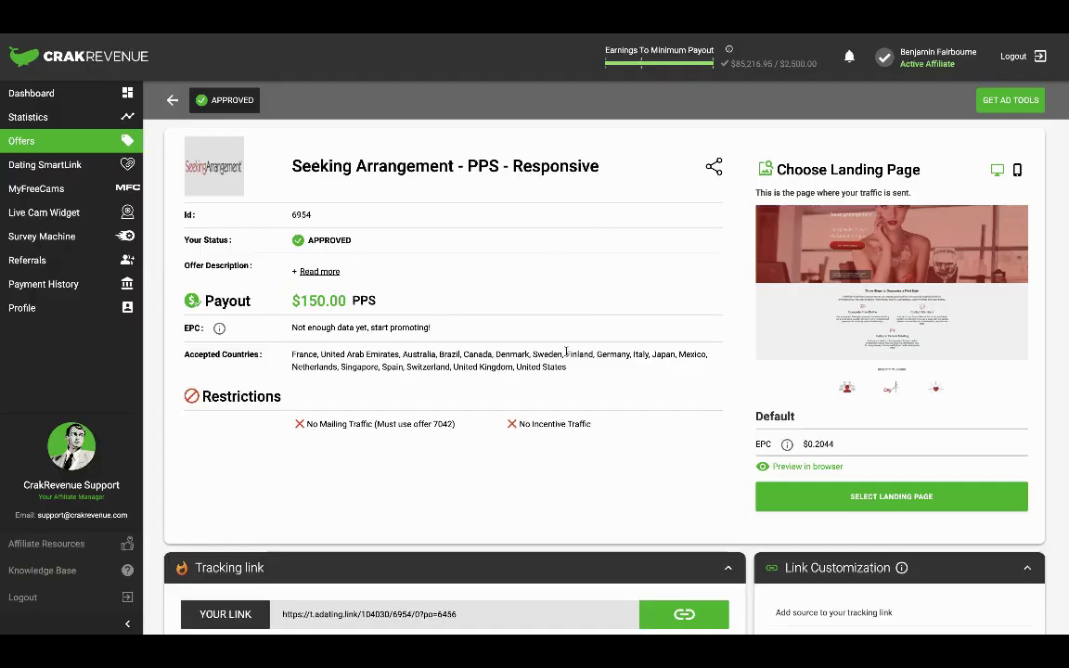
Copy the Seeking Arrangement offer's tracking link in CrakRevenue.
scroll(564, 367, "down", 3)
scroll(564, 371, "down", 3)
left_click(684, 298)
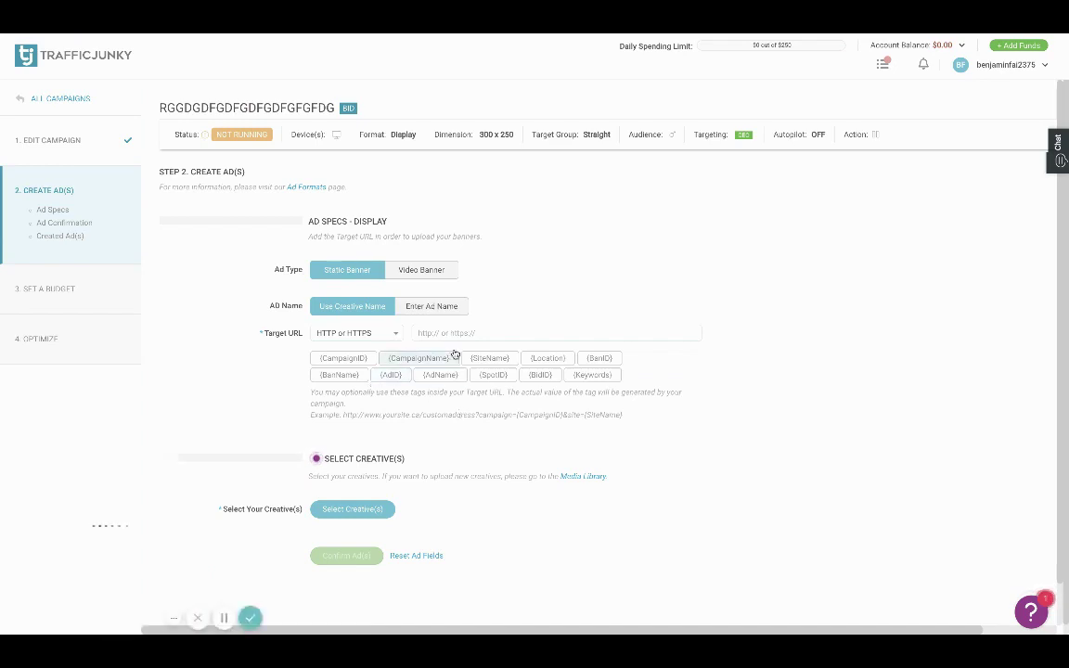
left_click(460, 340)
key("ctrl+v")
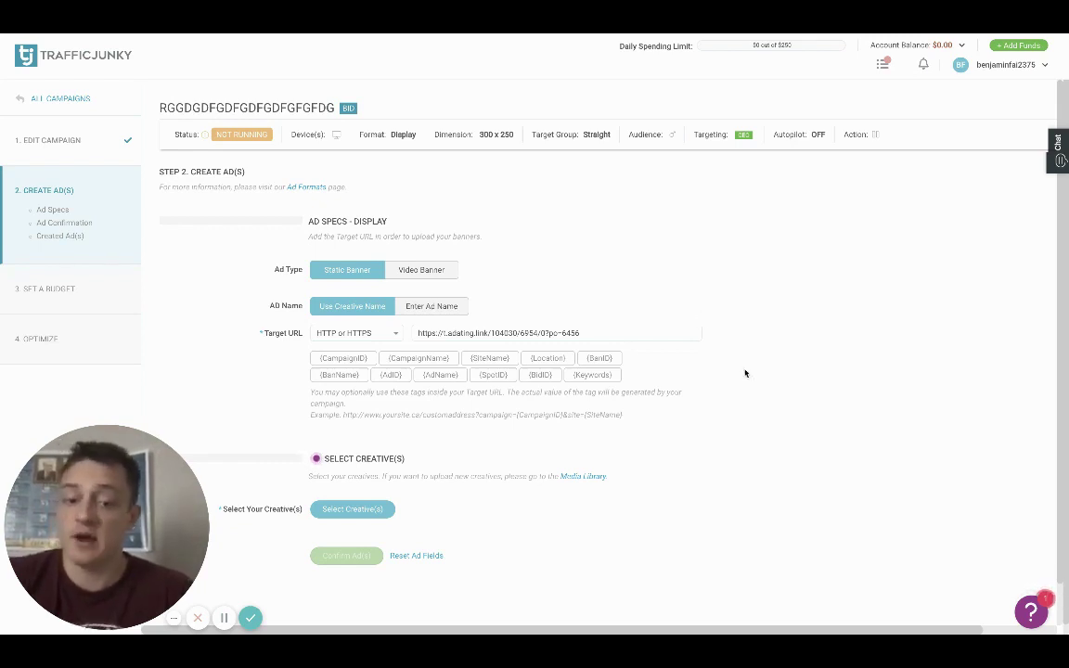
scroll(744, 373, "down", 1)
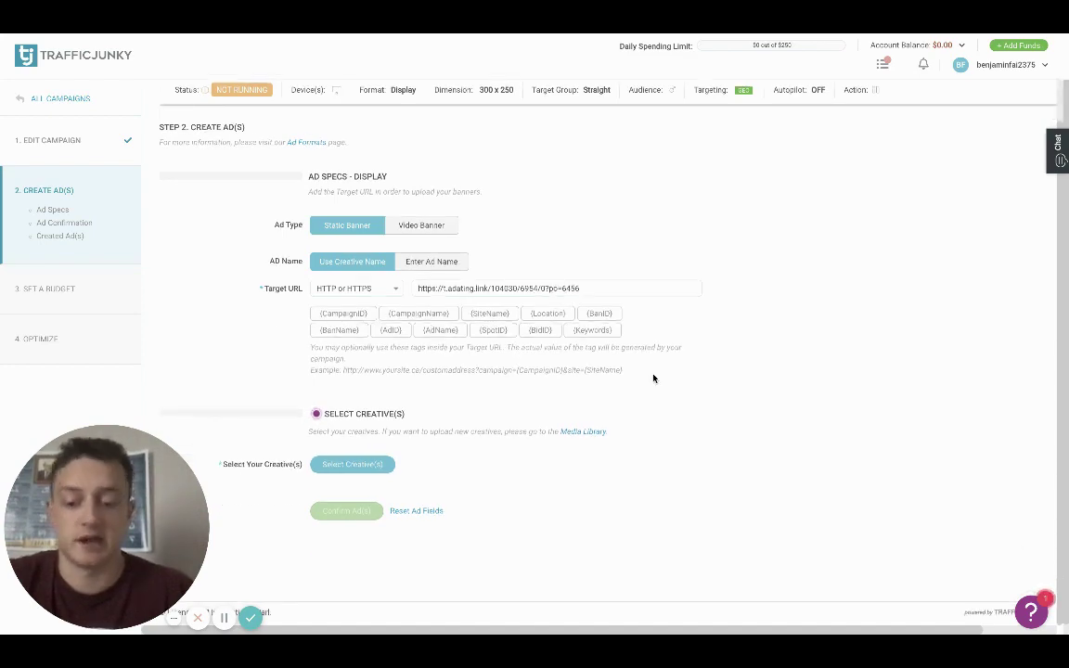
left_click(359, 463)
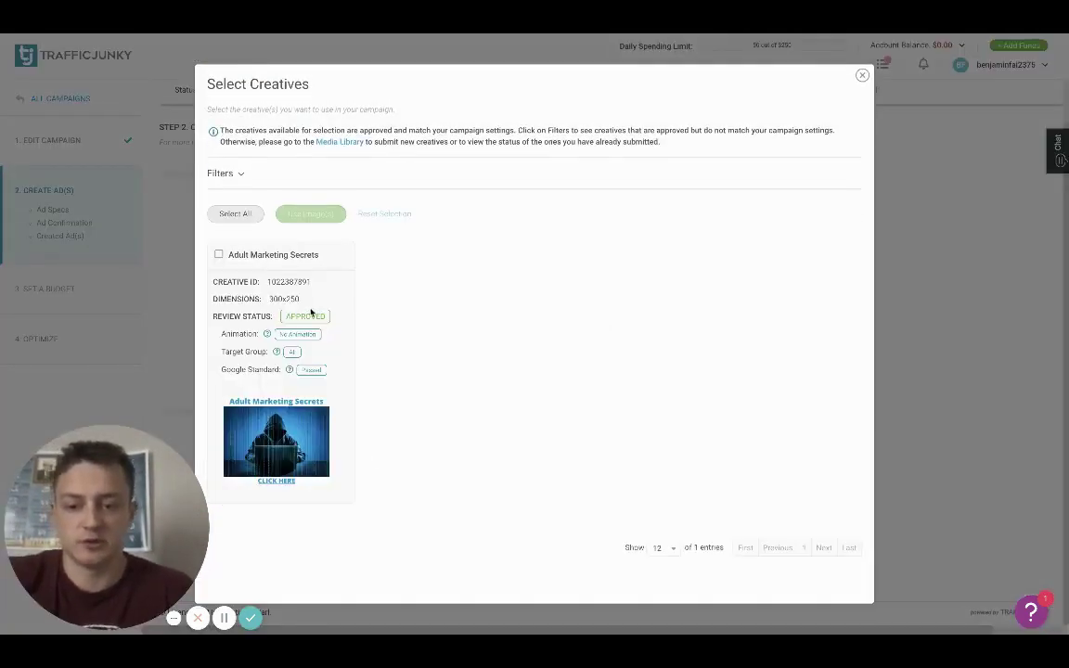
Select the Adult Marketing Secrets 300x250 banner and confirm the ad.
left_click(218, 256)
left_click(314, 218)
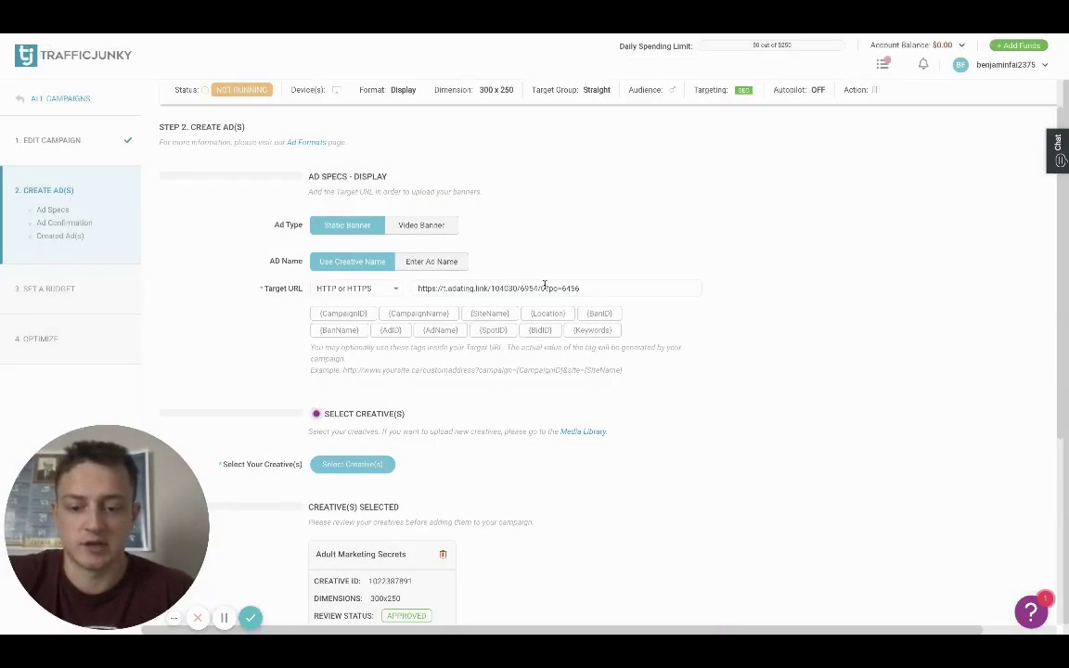
scroll(627, 366, "down", 3)
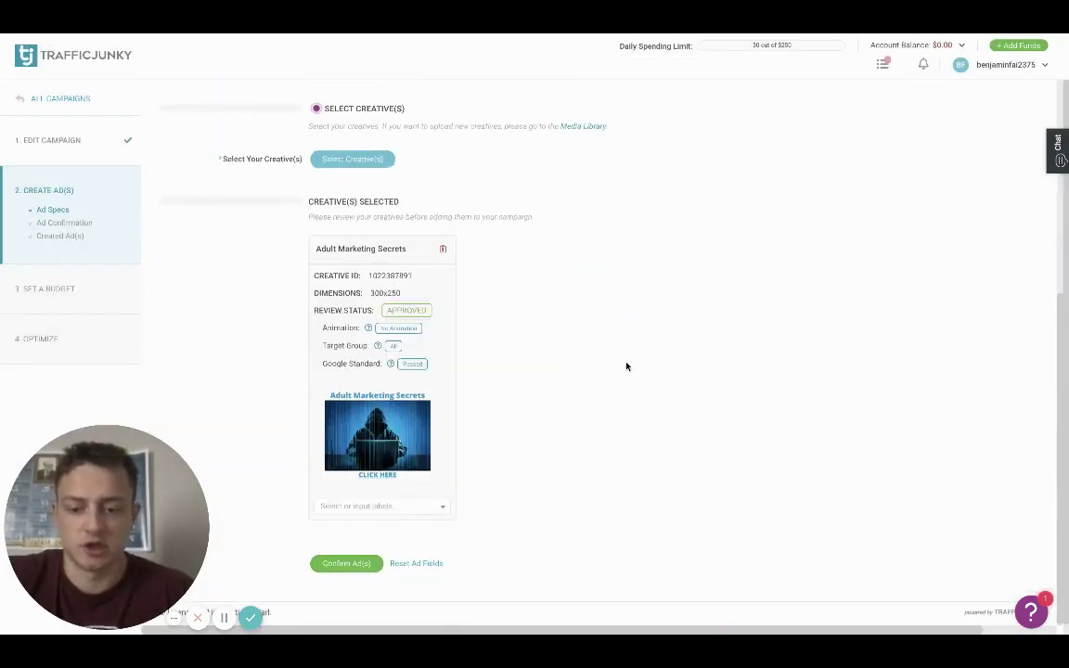
left_click(356, 565)
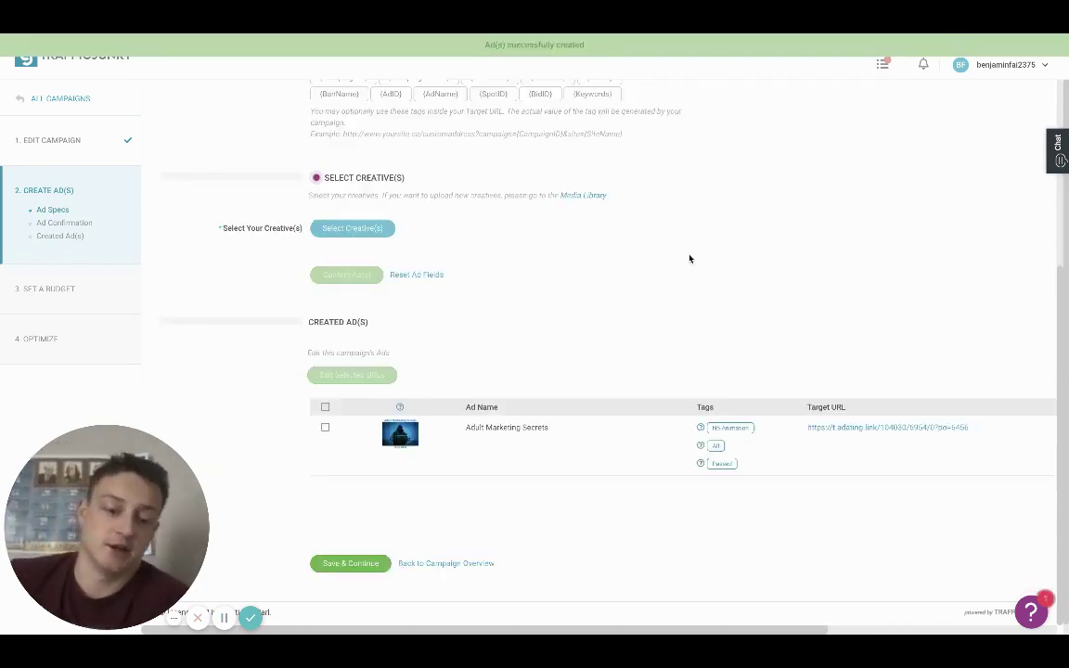
scroll(726, 273, "up", 2)
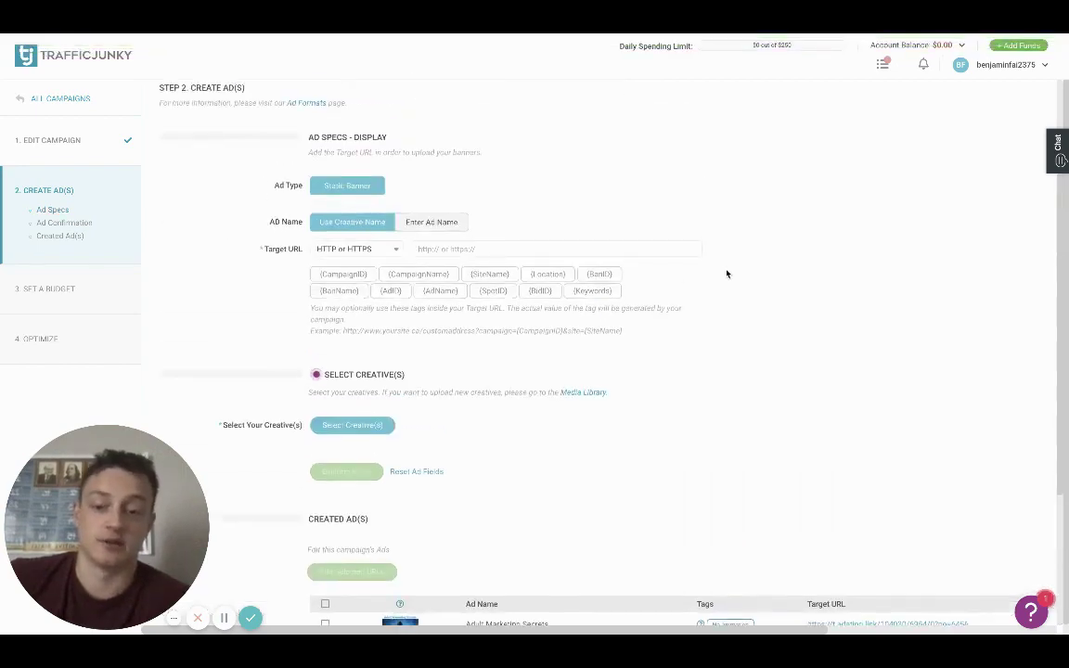
scroll(727, 274, "up", 1)
scroll(726, 274, "down", 3)
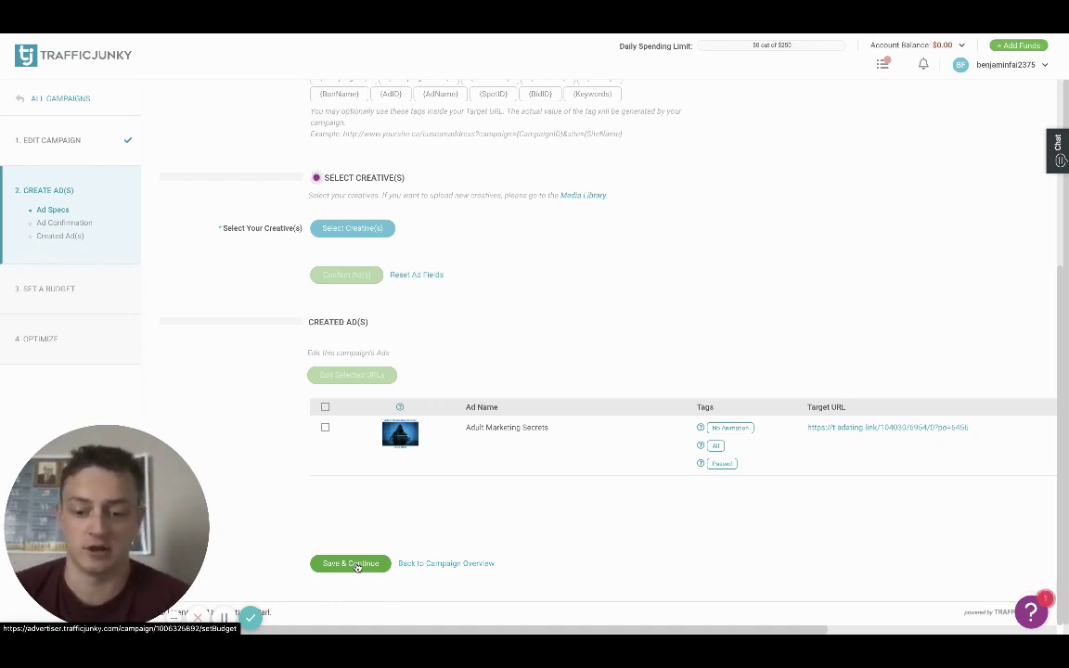
Save the created ad and continue to the Set a Budget step.
left_click(358, 566)
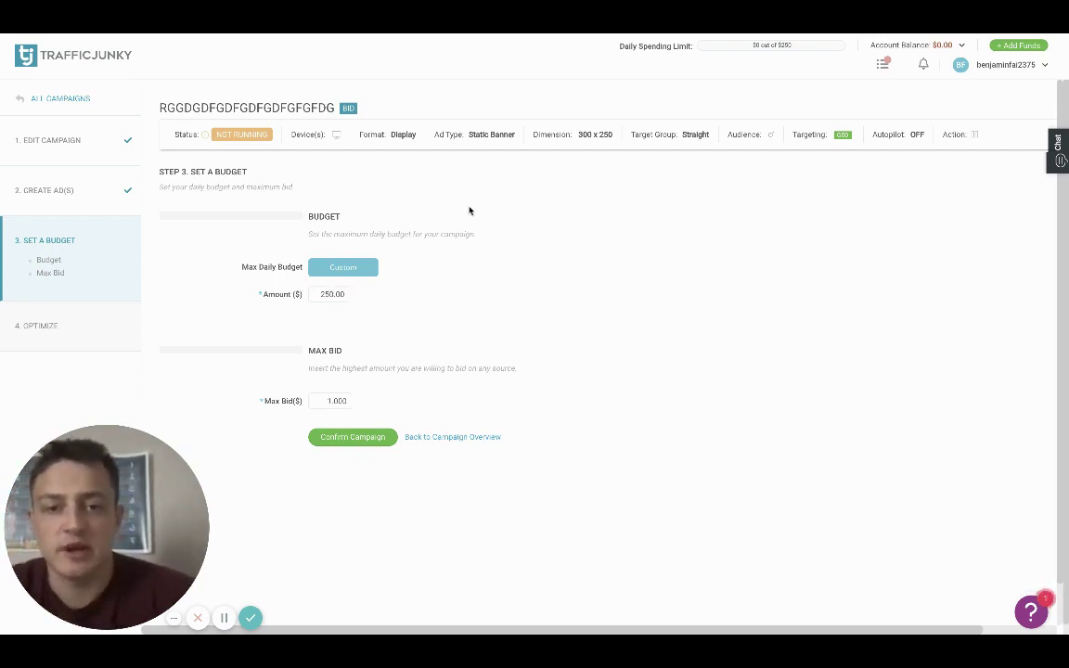
Change the daily budget amount from $250 to $150, keeping the 1.000 max bid.
double_click(344, 294)
type("150")
left_click(573, 283)
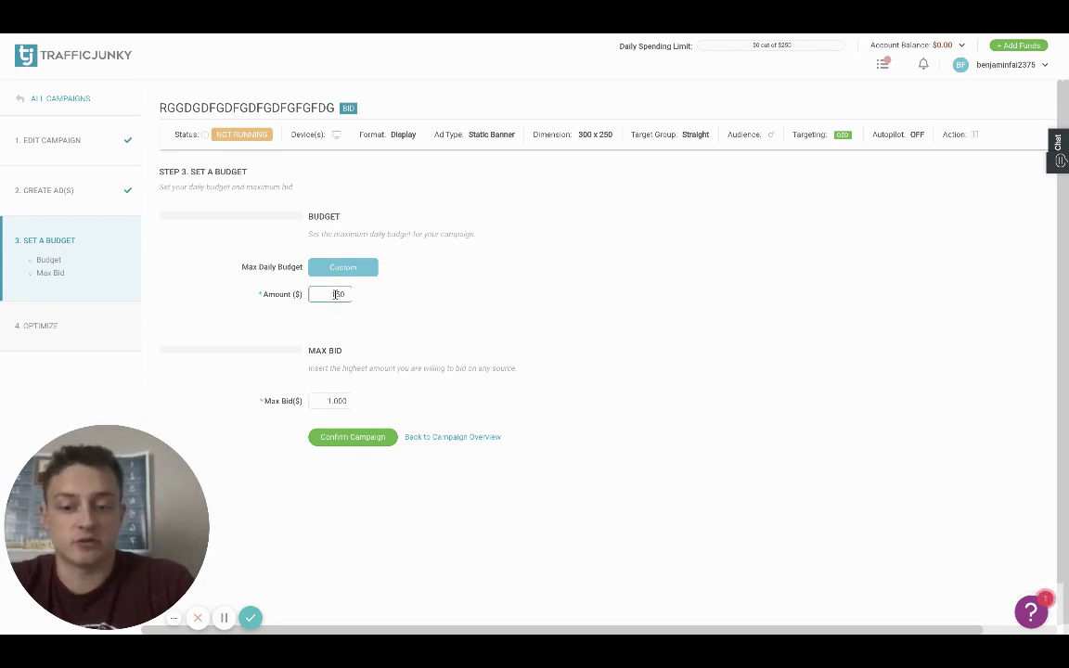
left_click(525, 298)
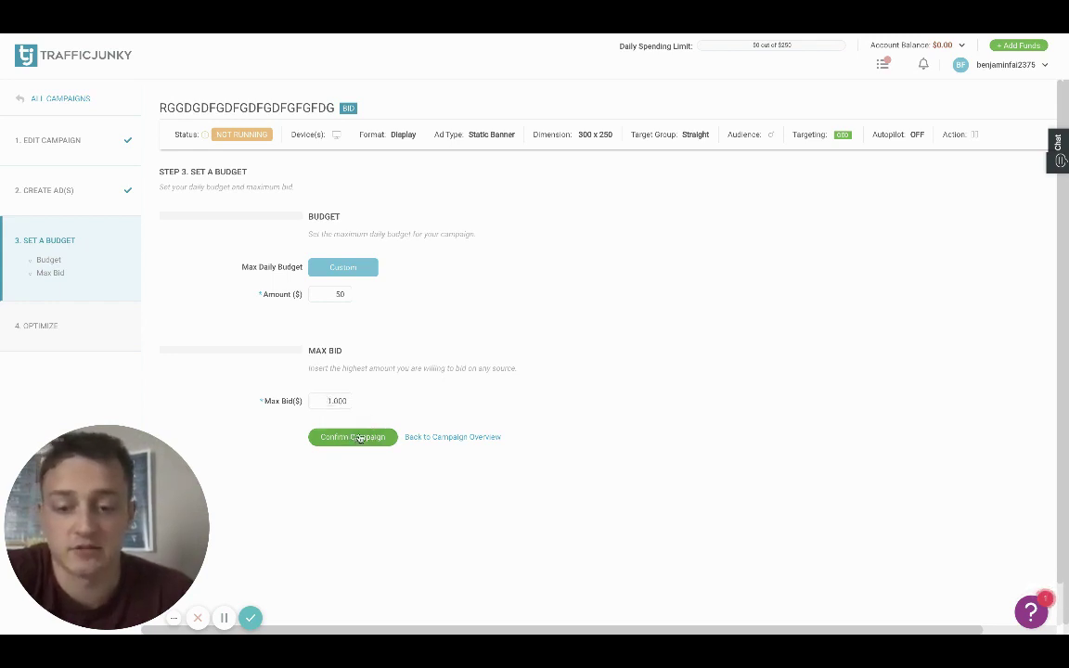
left_click(342, 294)
type("150")
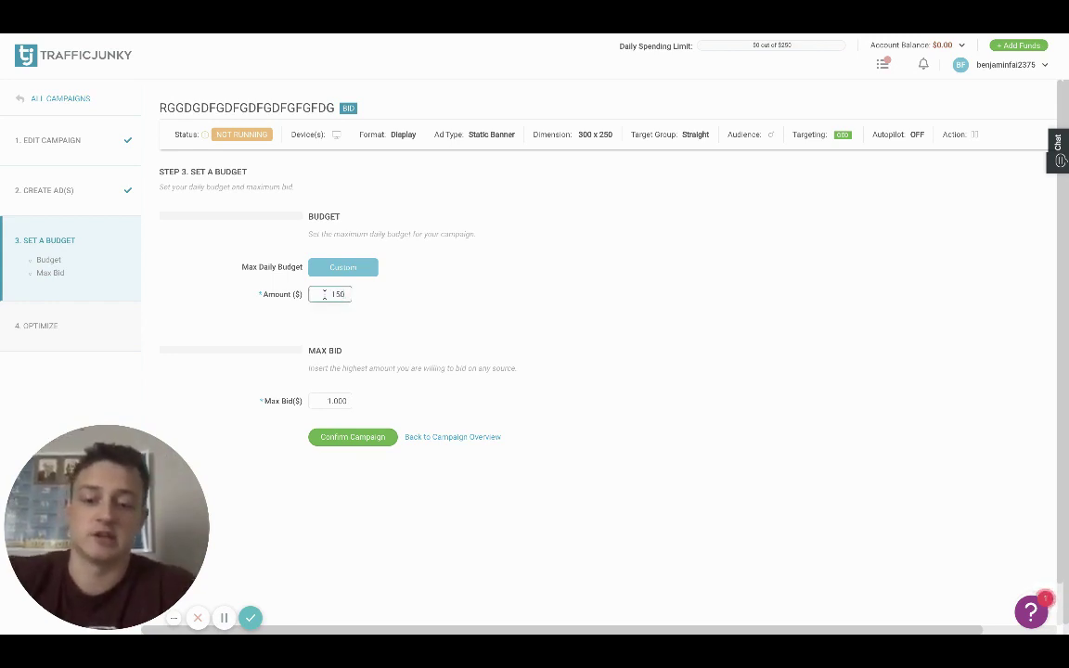